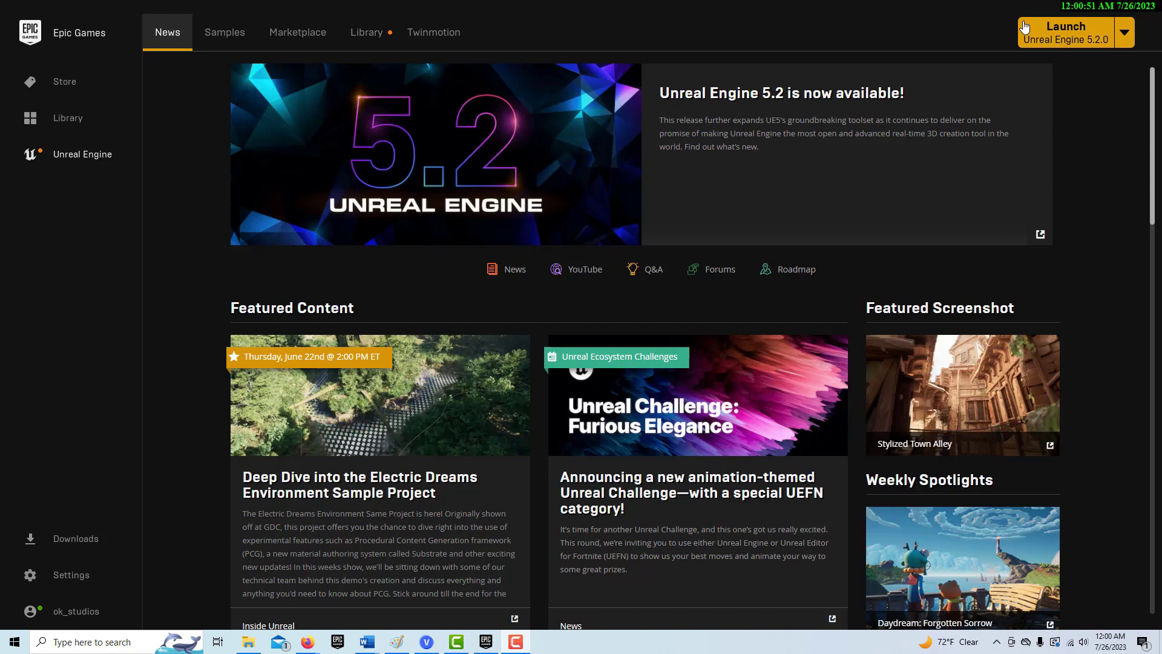
# Launch Unreal Engine 5.2.0, create the Simulation Blank Blueprint project MyProject6 in D:\Unreal_Projects, and close the Take Recorder
pyautogui.click(1080, 30)
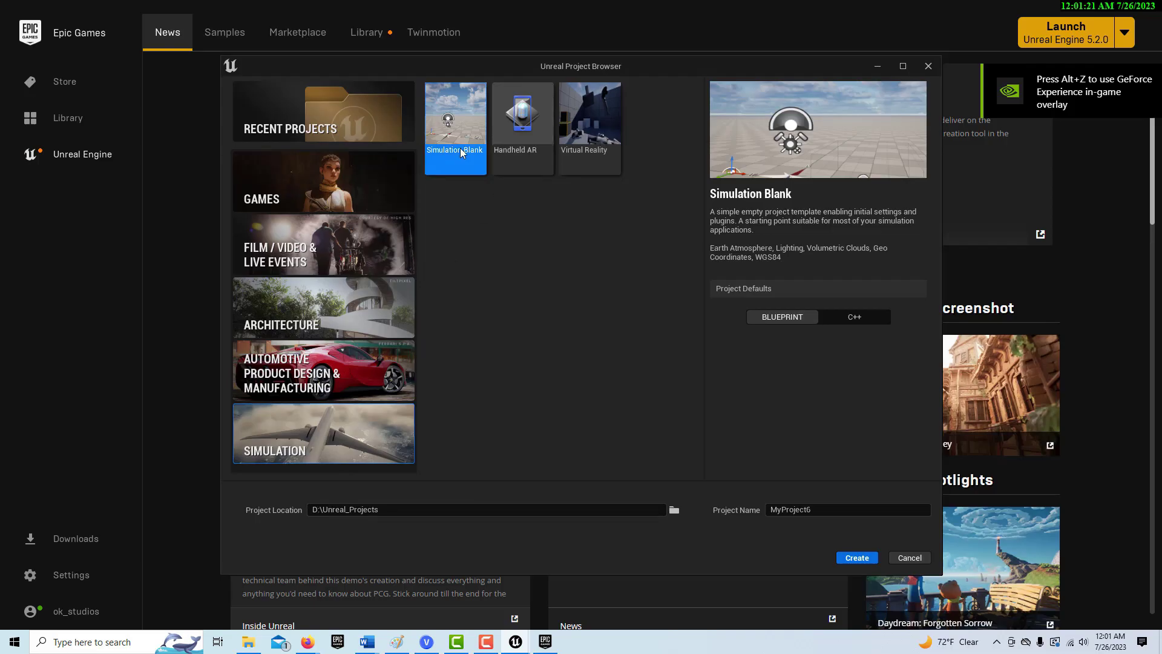
pyautogui.click(864, 559)
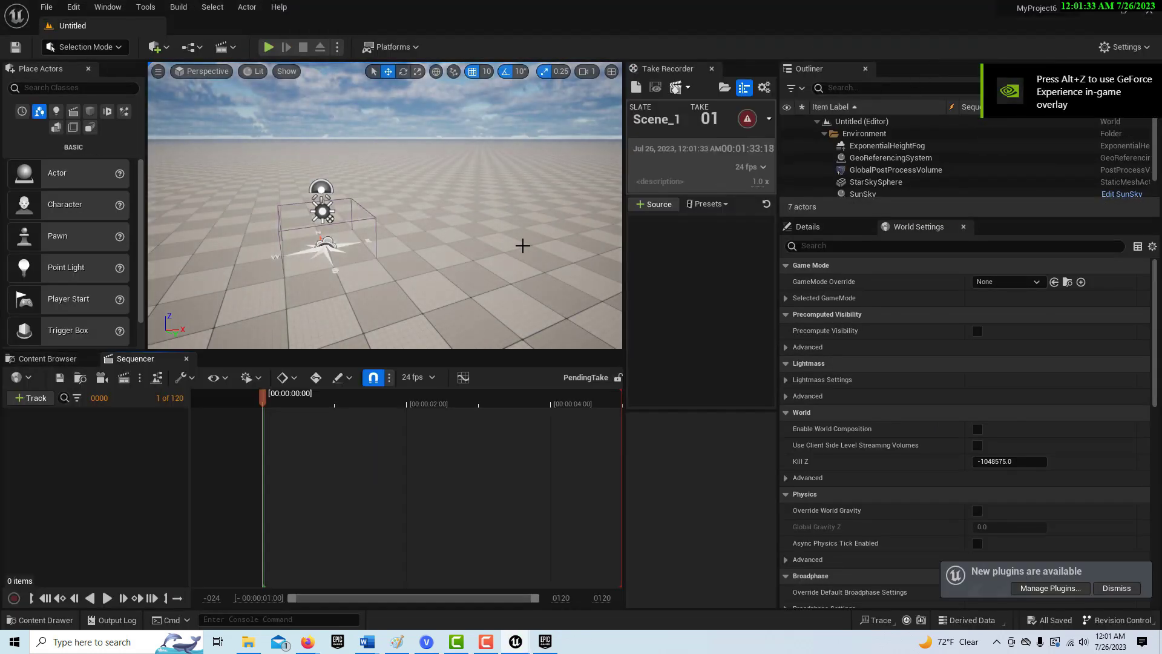
pyautogui.click(712, 68)
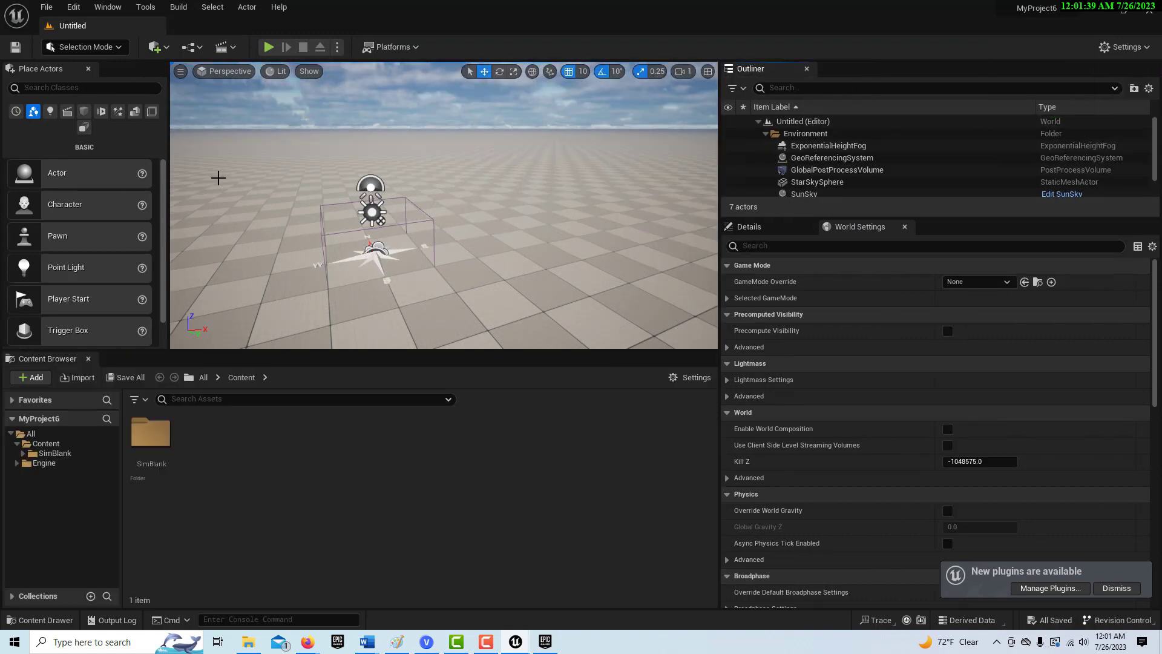
# Add the Third Person Blueprint content pack to the project and close the add-content dialog
pyautogui.click(31, 377)
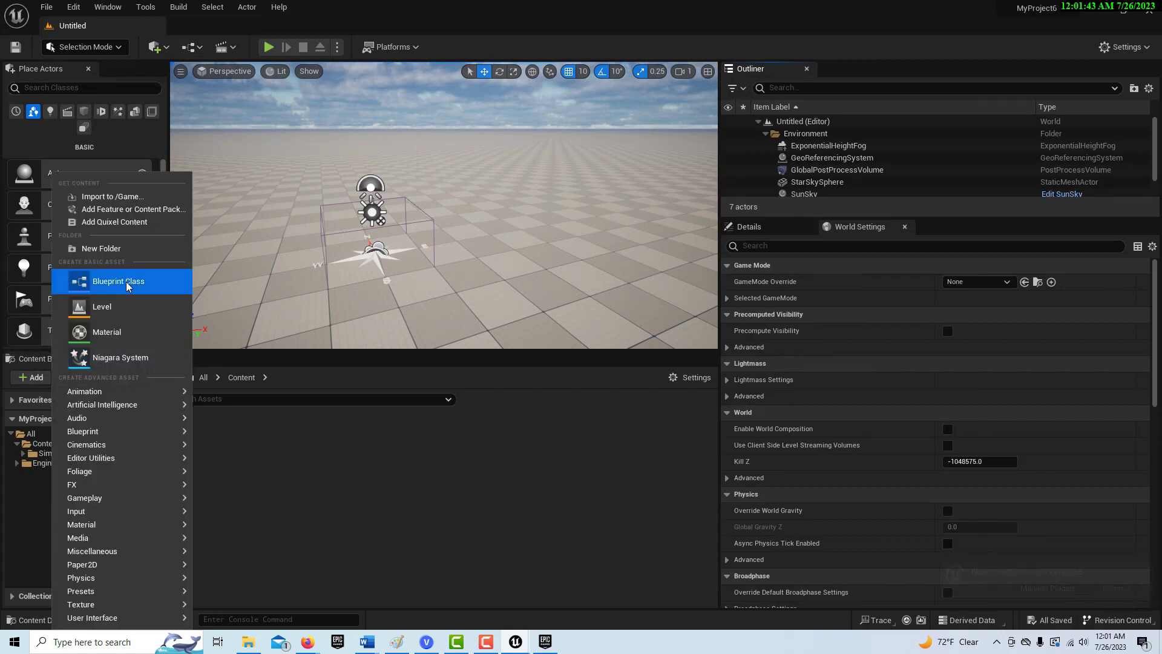
pyautogui.click(121, 208)
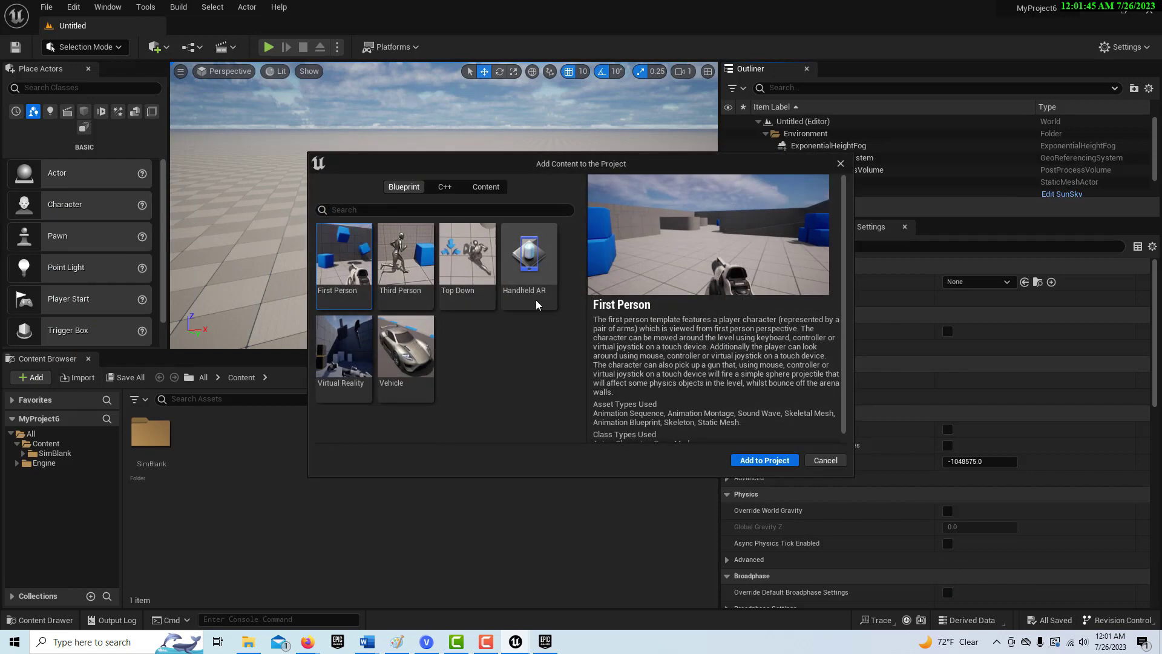
pyautogui.click(404, 267)
pyautogui.click(764, 460)
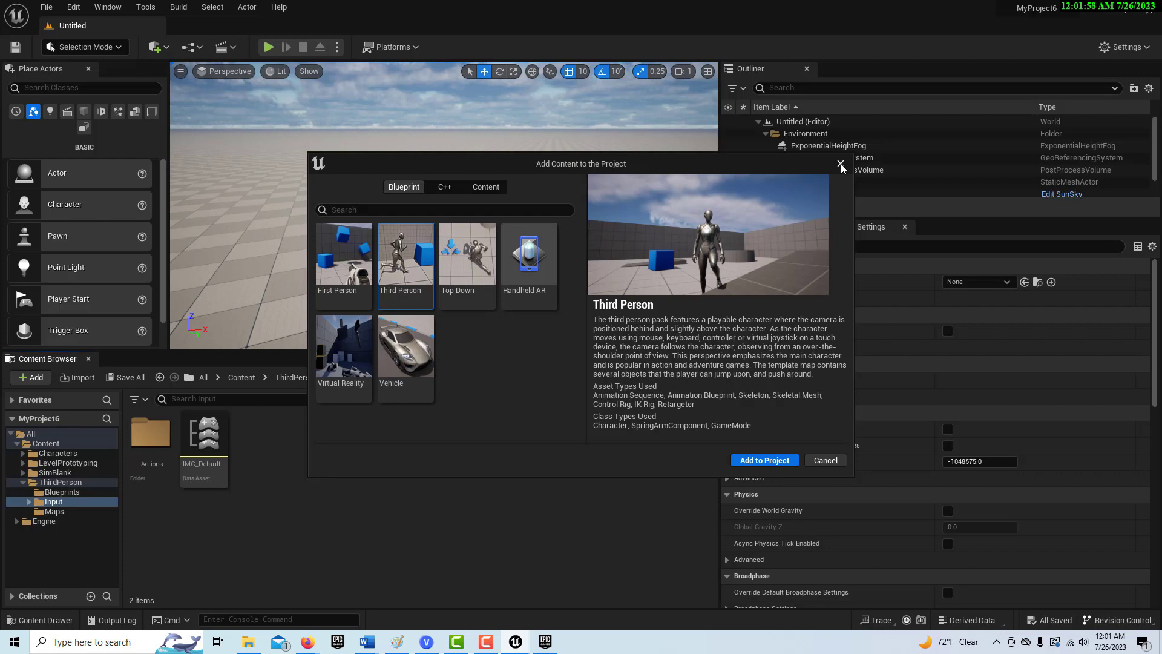
pyautogui.click(840, 163)
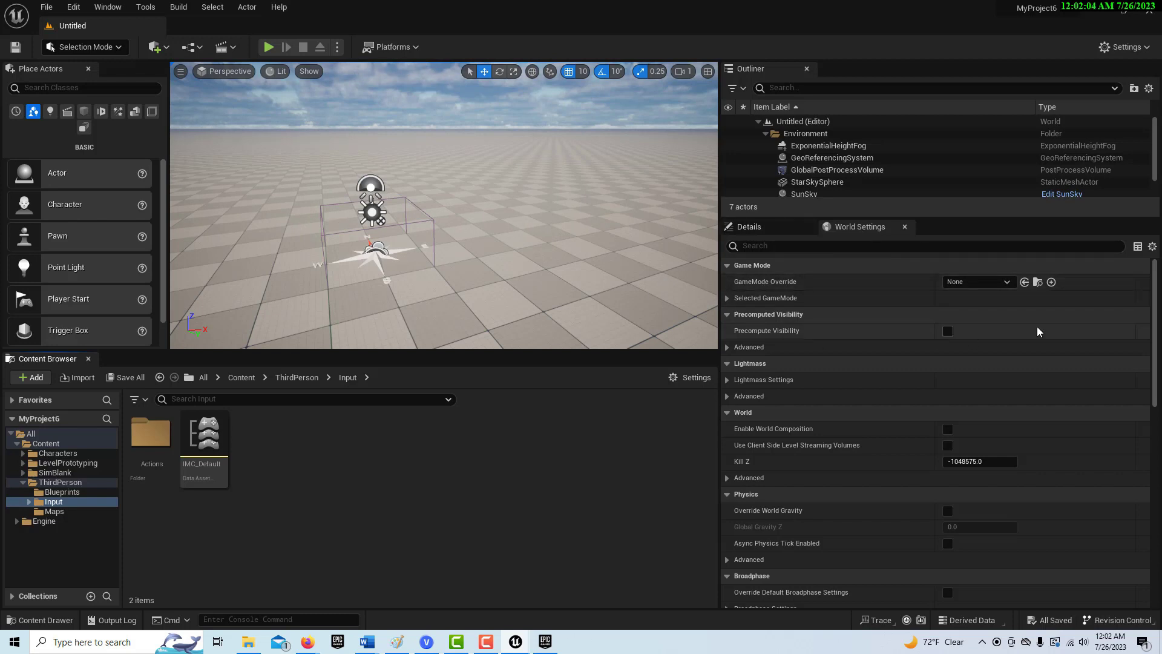
# Set the level's GameMode Override to BP_ThirdPersonGameMode and play-test the character by walking and jumping
pyautogui.click(1002, 282)
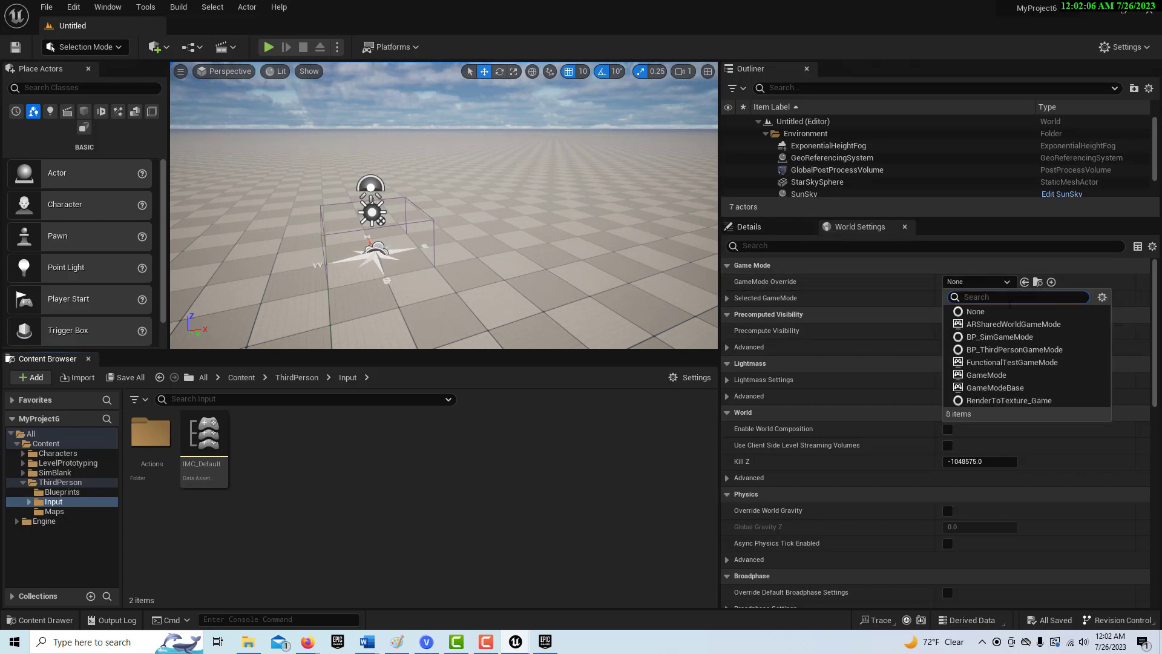
pyautogui.click(1019, 350)
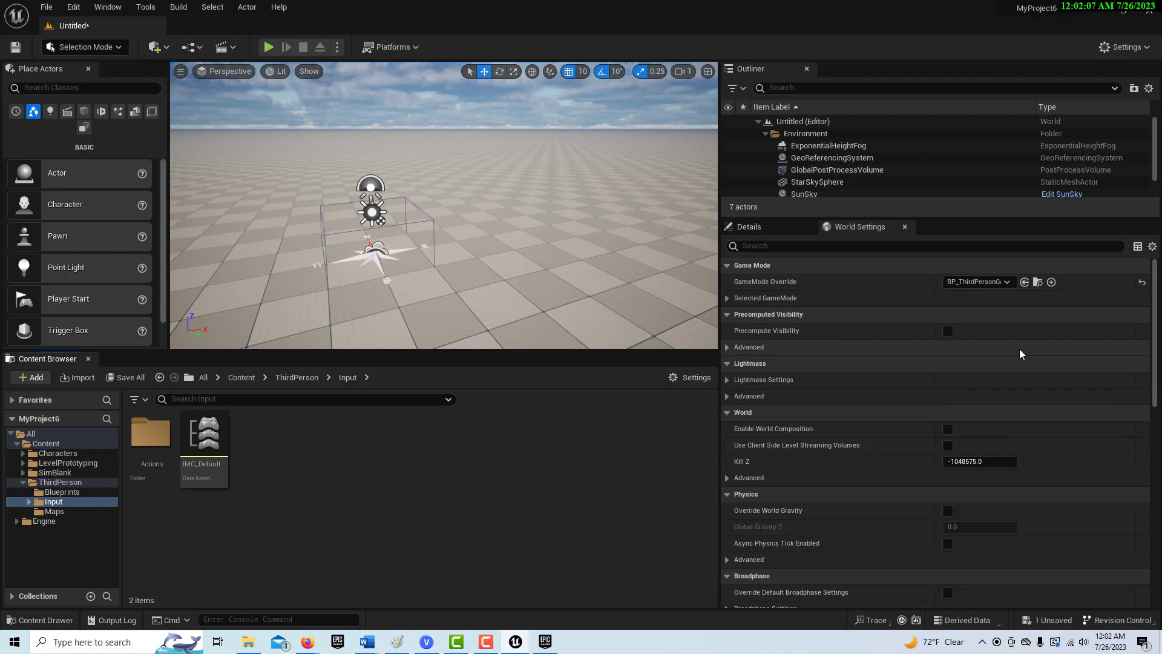
pyautogui.click(273, 51)
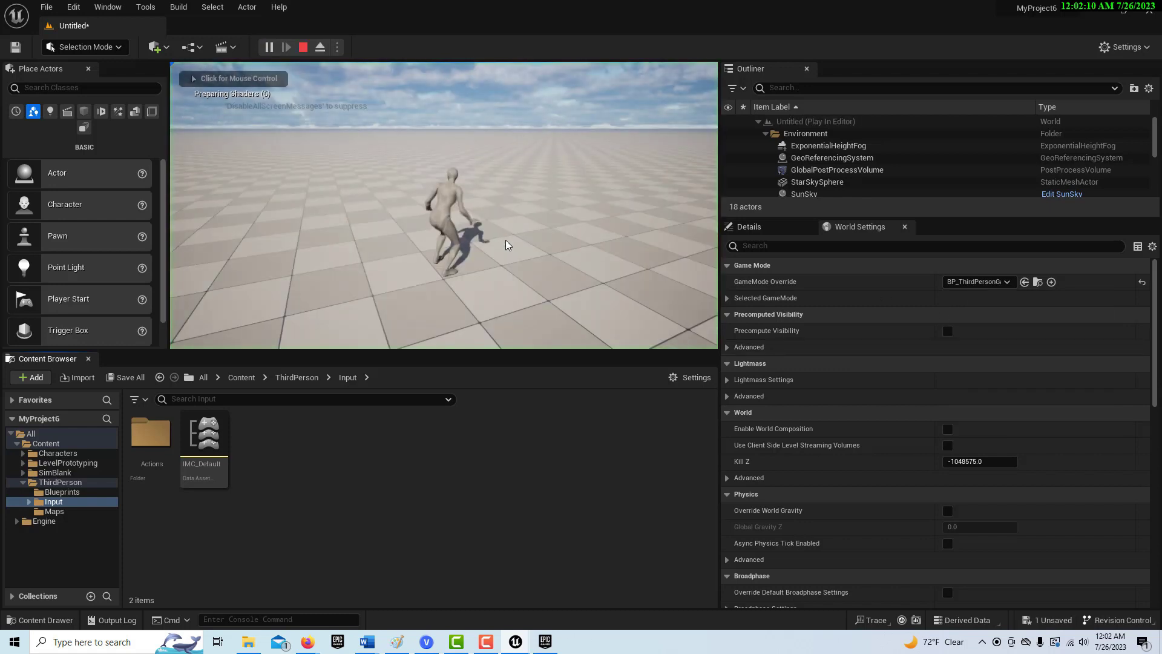
pyautogui.press('w')
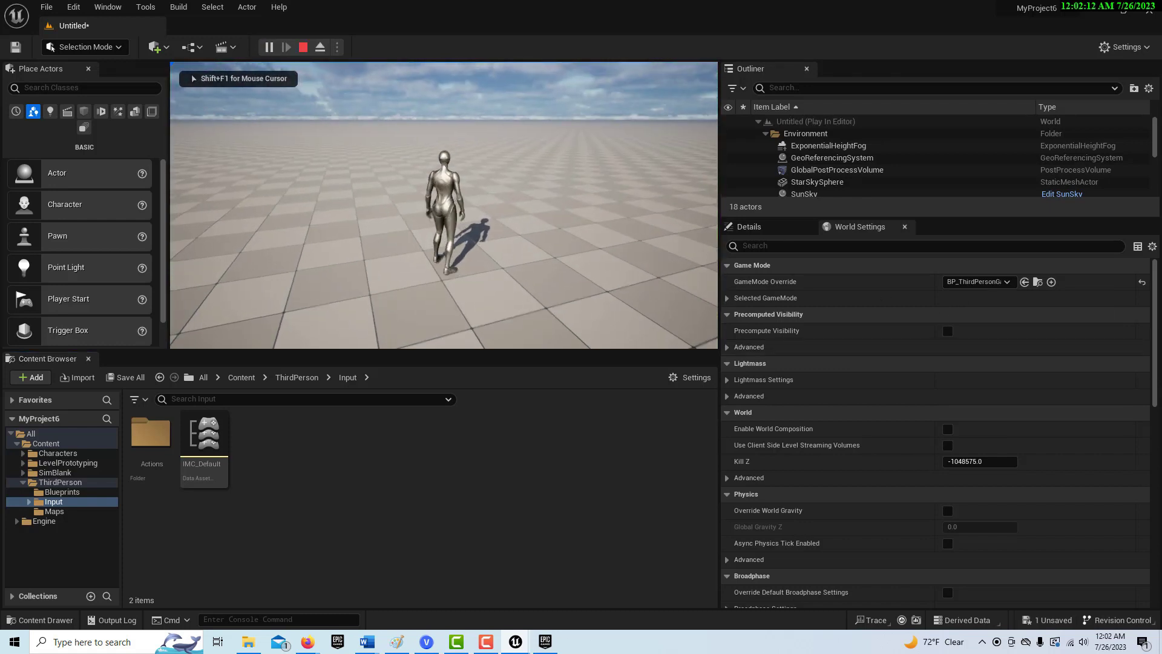
pyautogui.press('space')
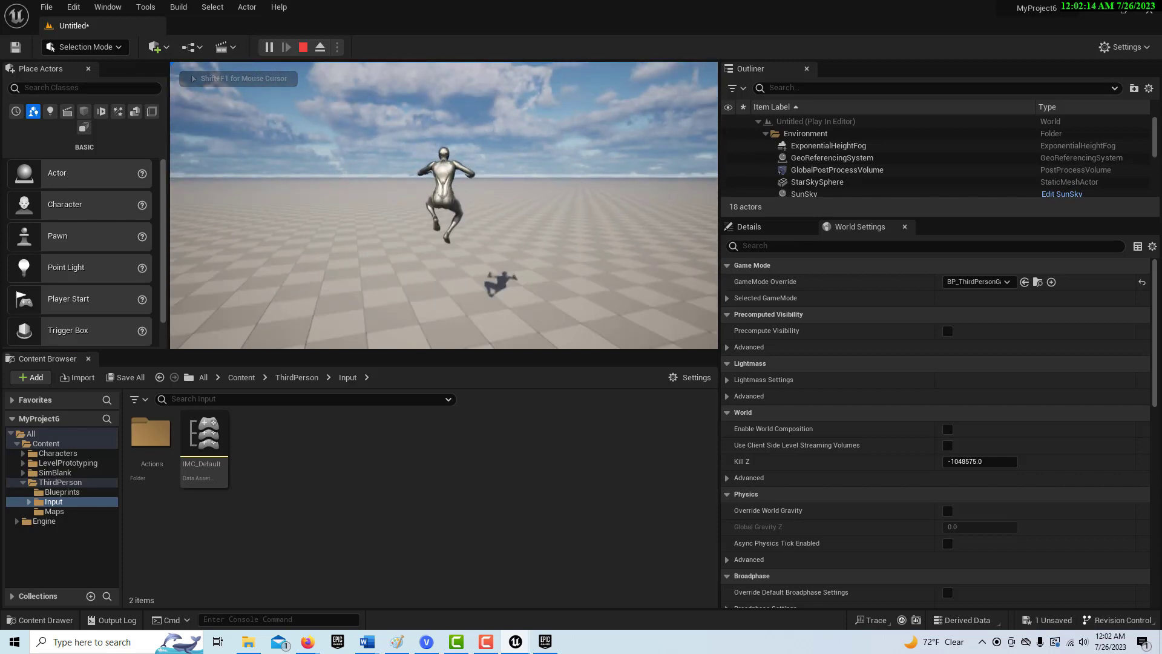
pyautogui.press('Escape')
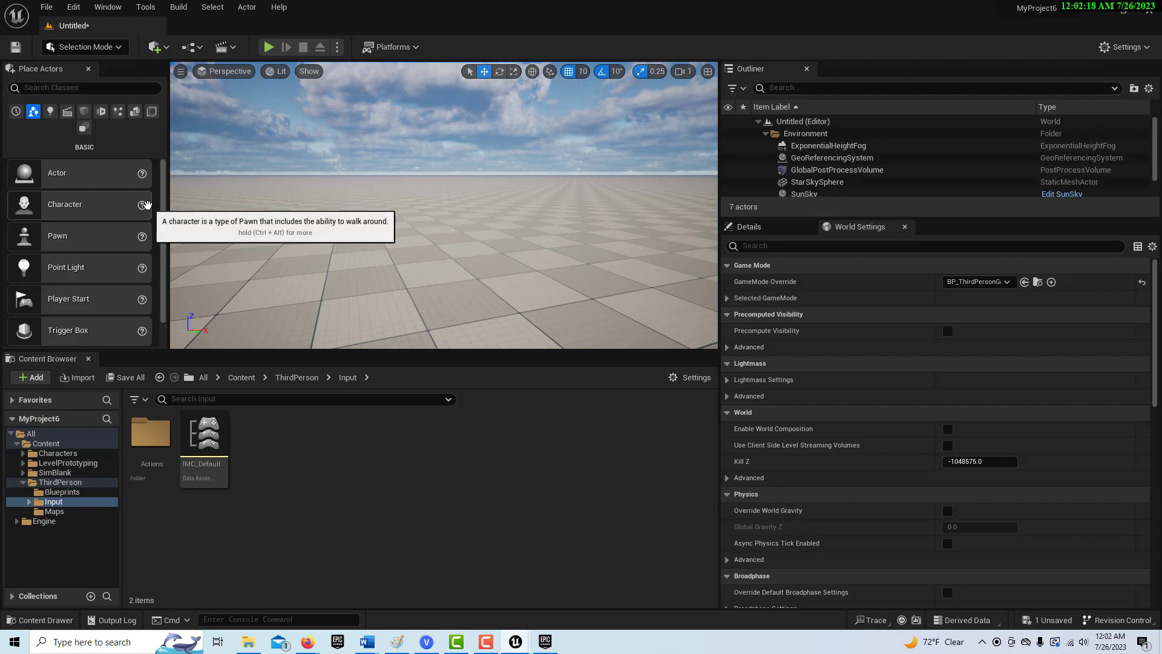
# Place a Player Start actor in the level ahead of the view and play-test the spawn, ending the session
pyautogui.click(18, 87)
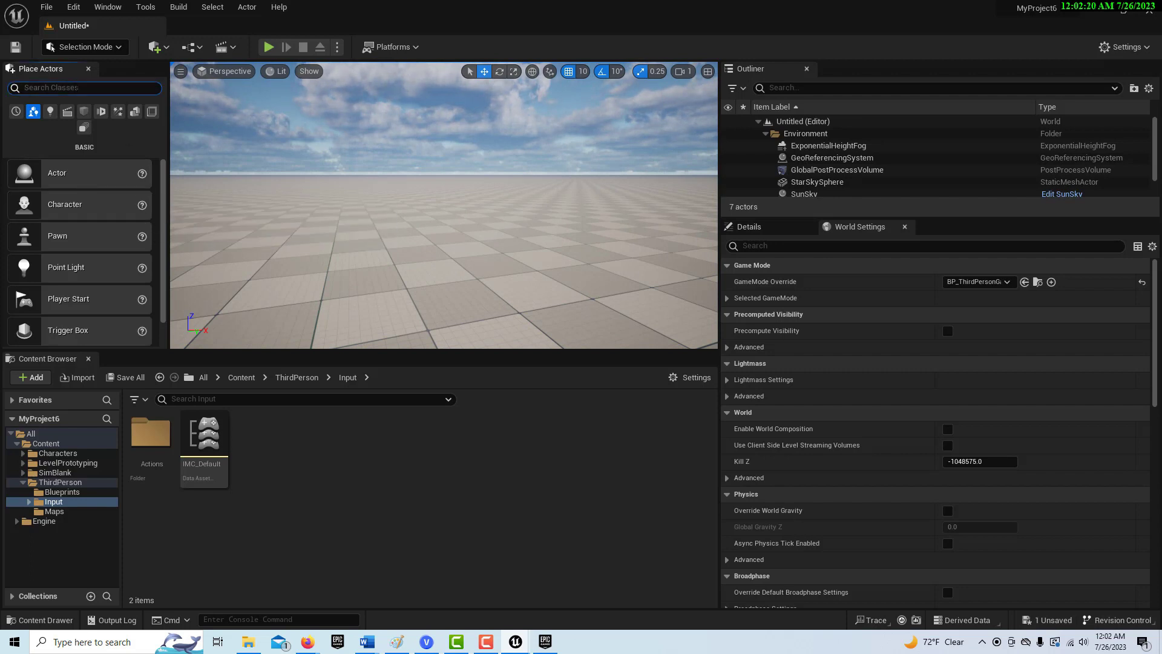
pyautogui.write('player')
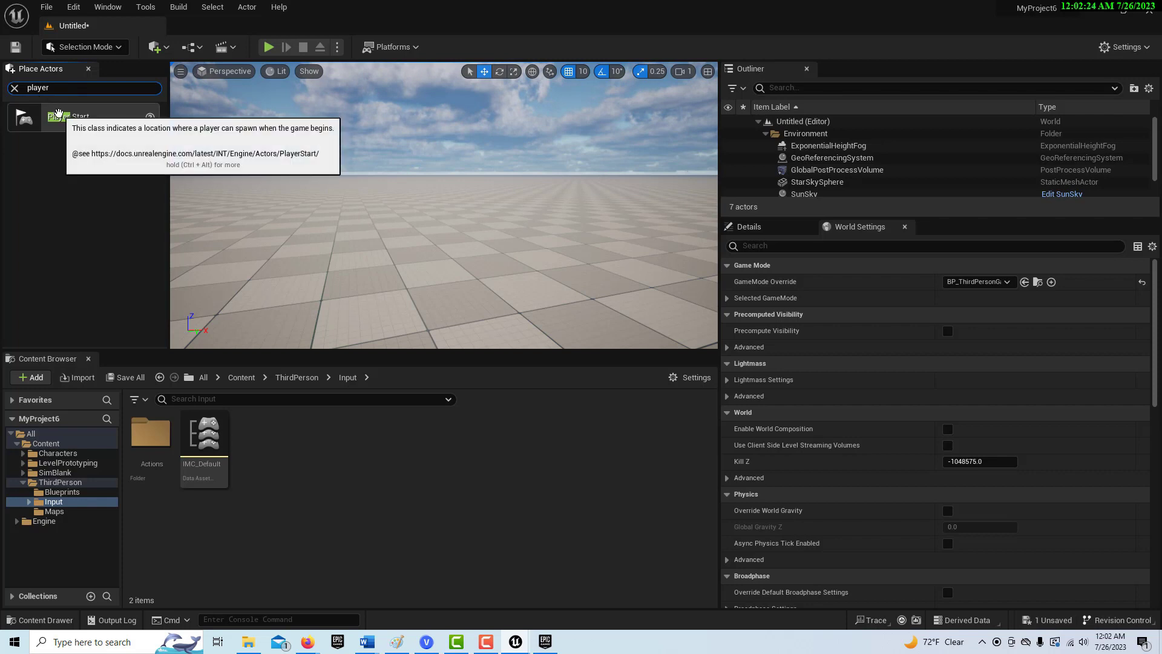
pyautogui.moveTo(59, 115); pyautogui.dragTo(440, 170)
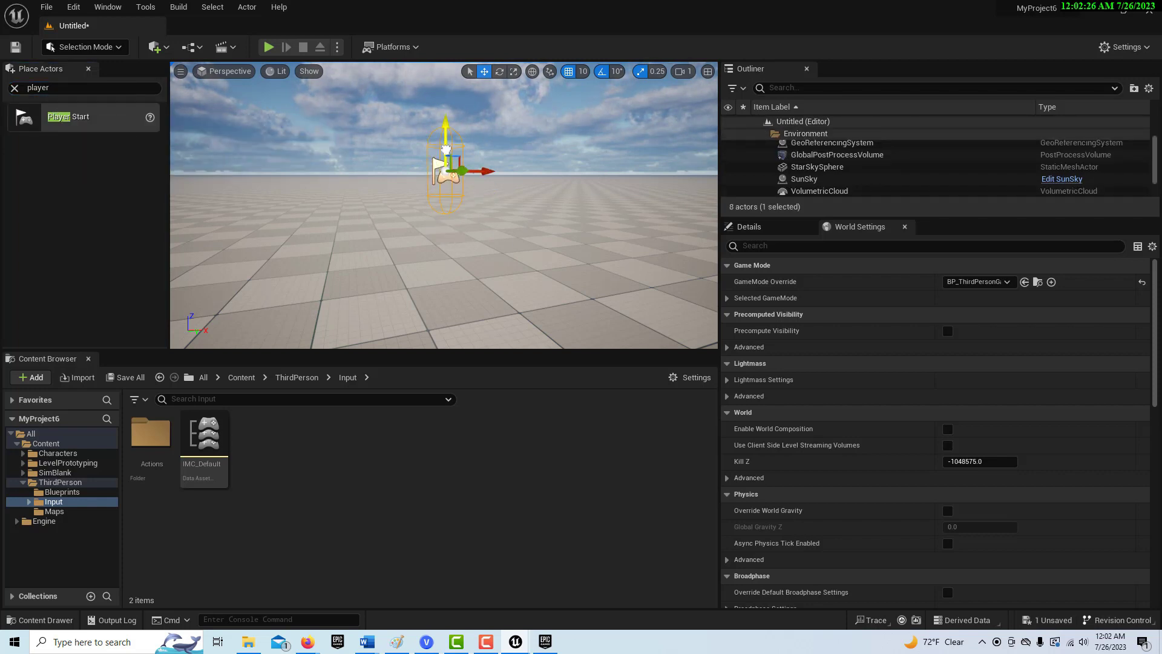
pyautogui.click(269, 48)
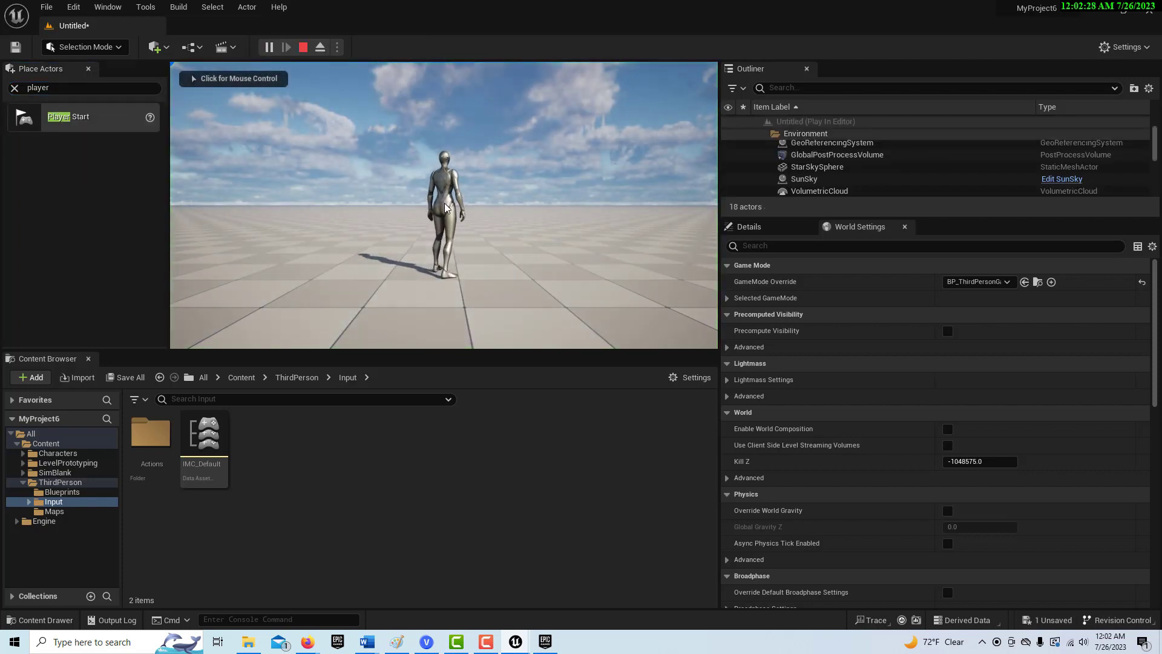
pyautogui.click(303, 47)
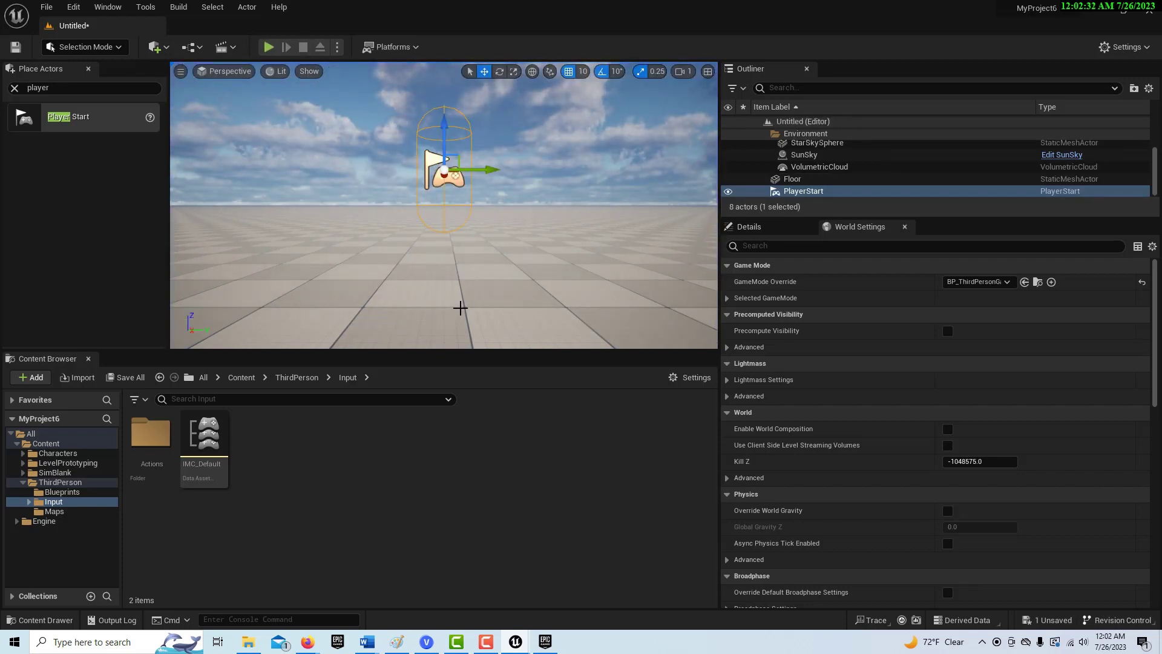
# Open the BP_ThirdPersonCharacter blueprint from the ThirdPerson Blueprints folder and dock its editor beside the level
pyautogui.click(83, 492)
pyautogui.click(149, 448)
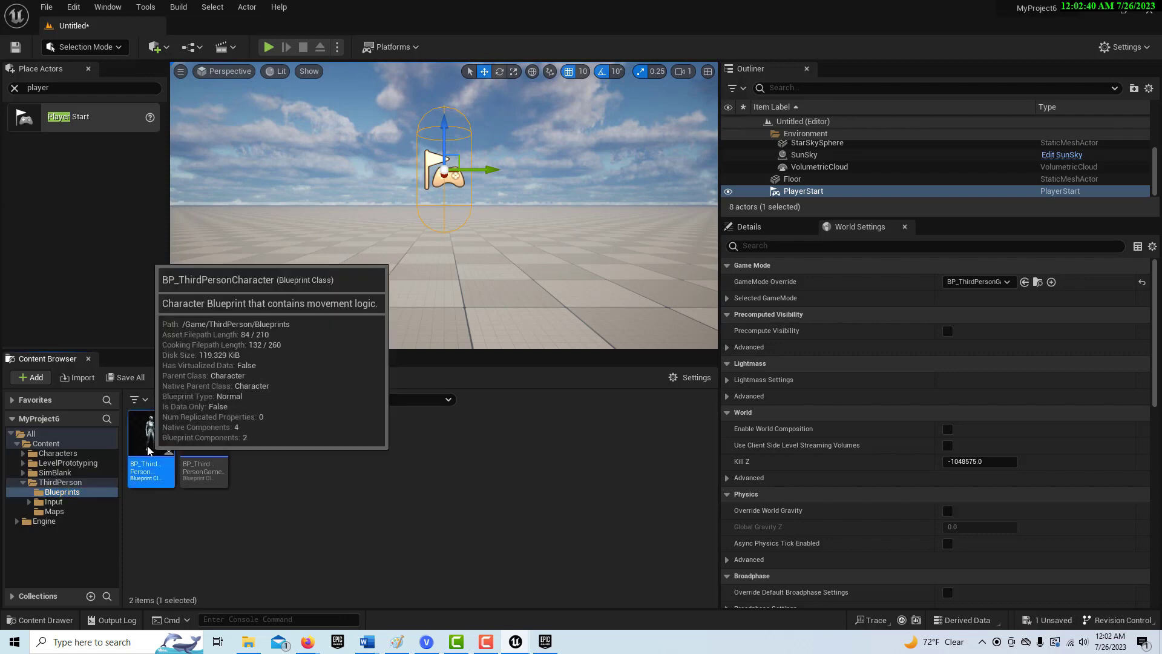
pyautogui.doubleClick(149, 448)
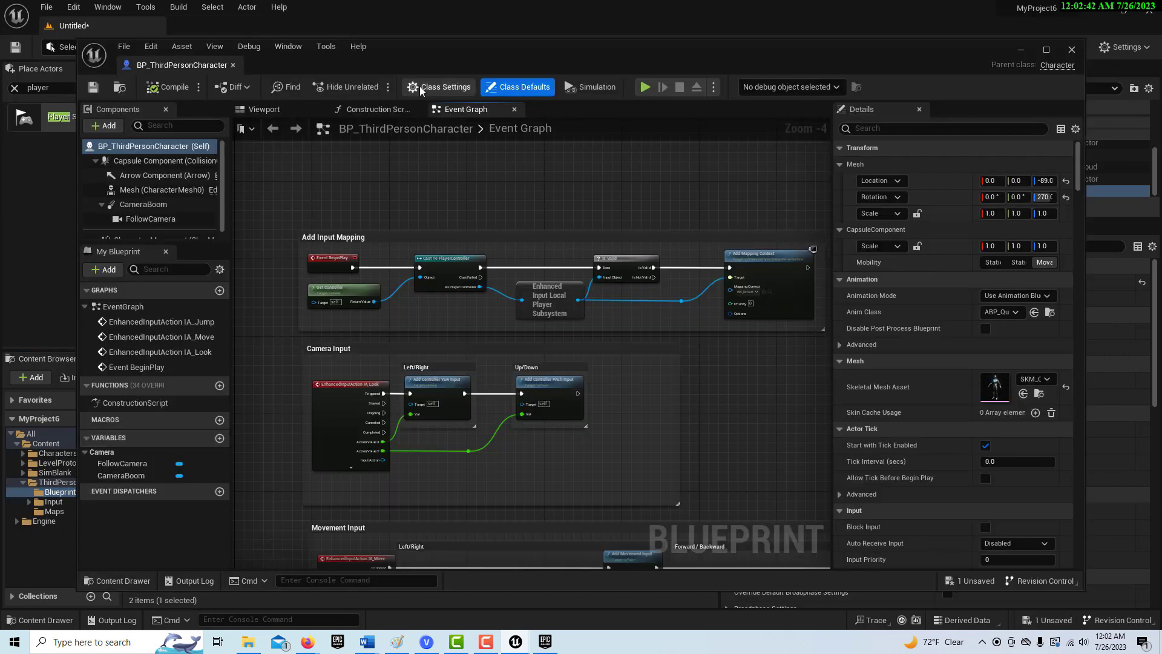
pyautogui.moveTo(182, 65); pyautogui.dragTo(232, 29)
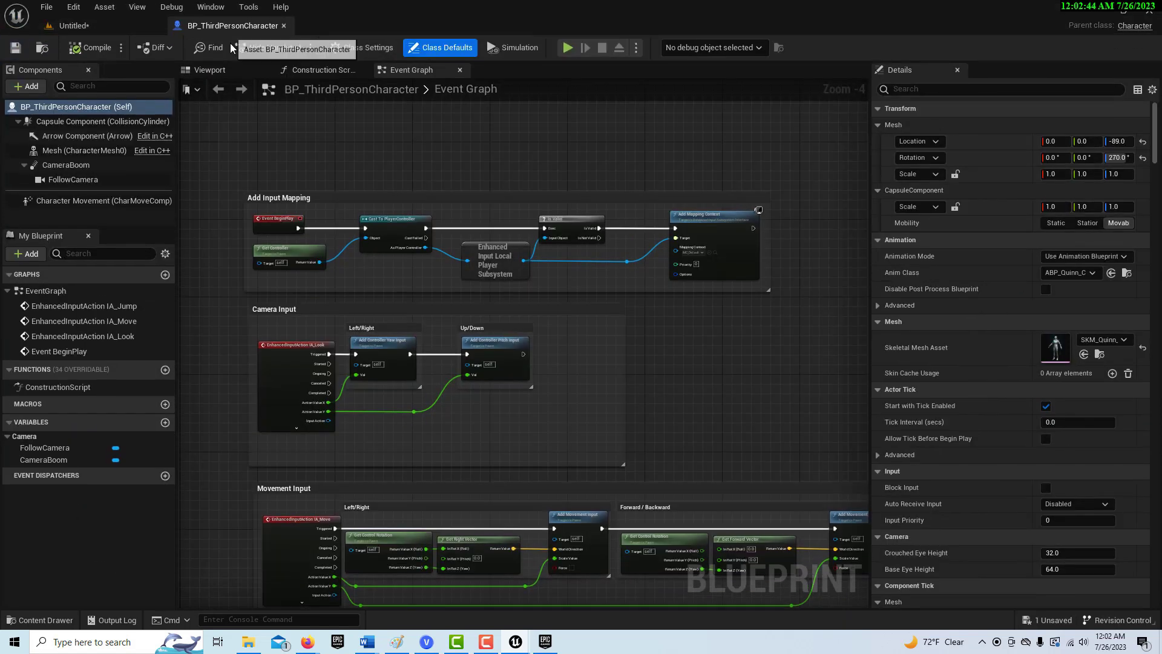
# In the blueprint's viewport, move the FollowCamera along X to about 740, in front of the character
pyautogui.click(236, 70)
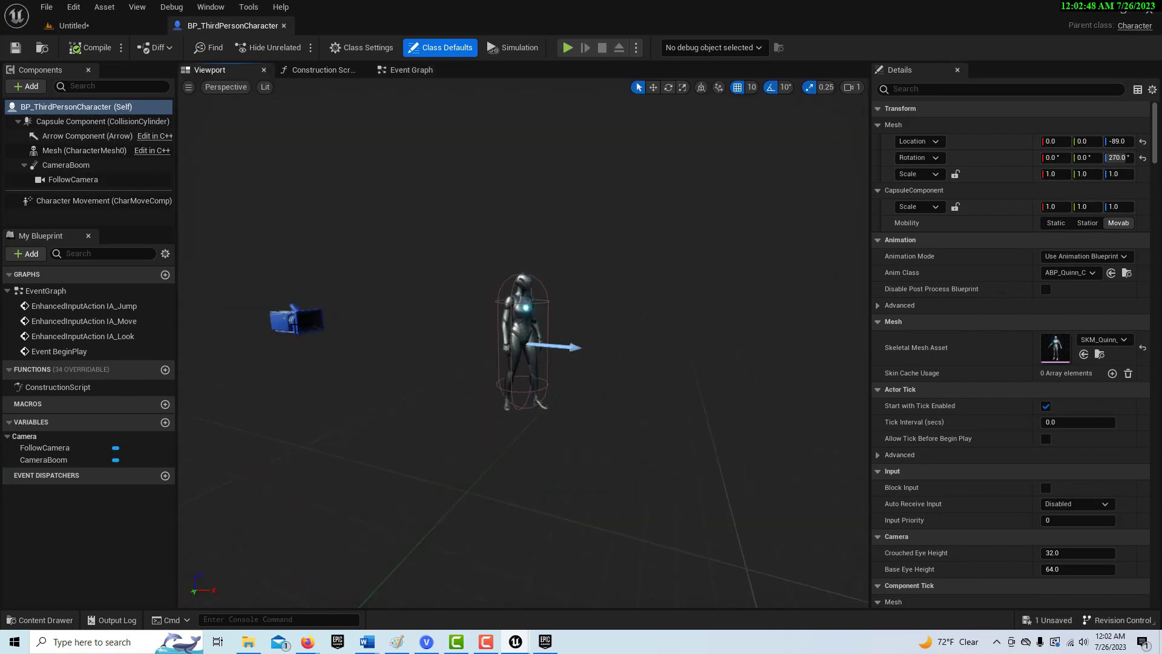
pyautogui.click(295, 321)
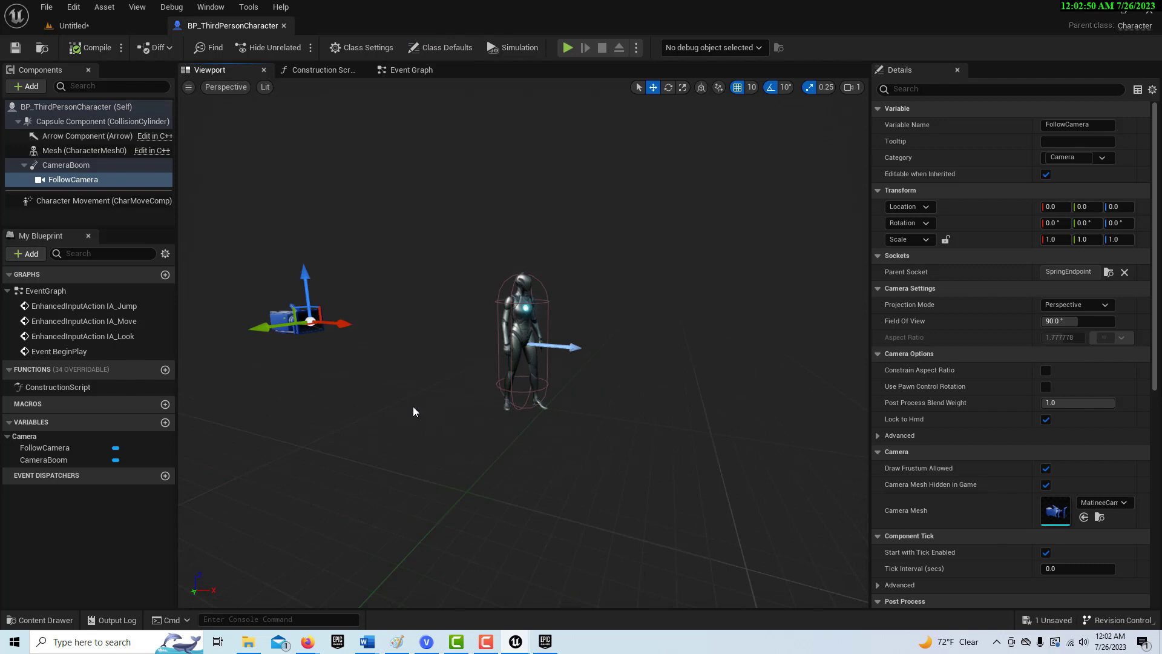
pyautogui.scroll(-1, 412, 407)
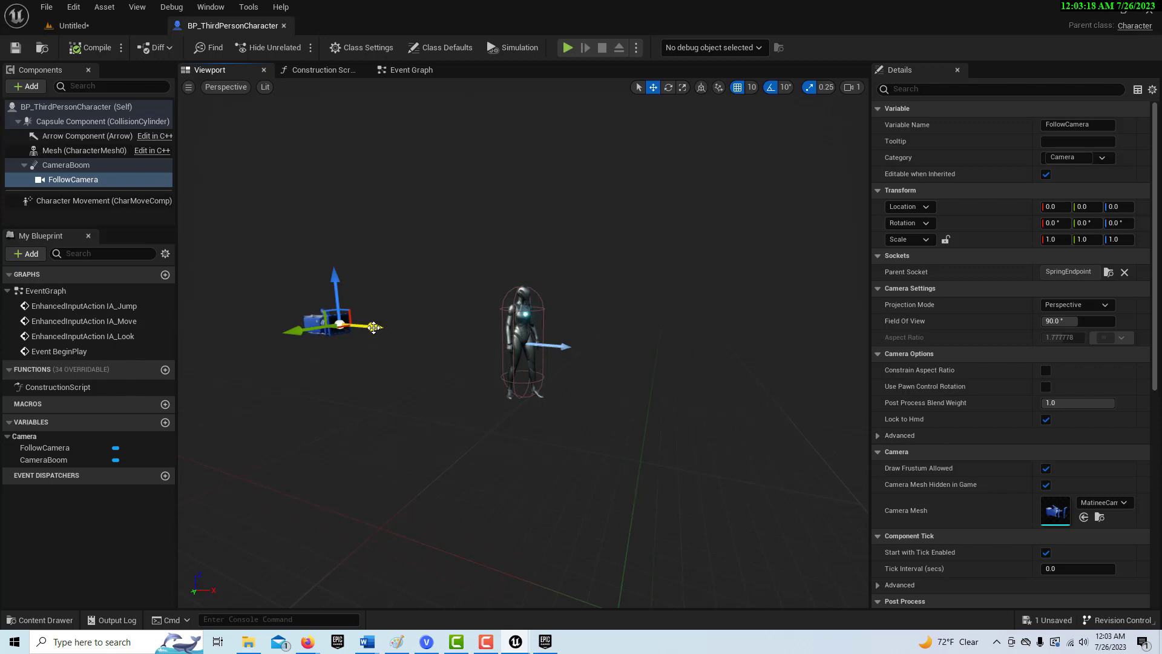
pyautogui.moveTo(369, 328); pyautogui.dragTo(863, 374)
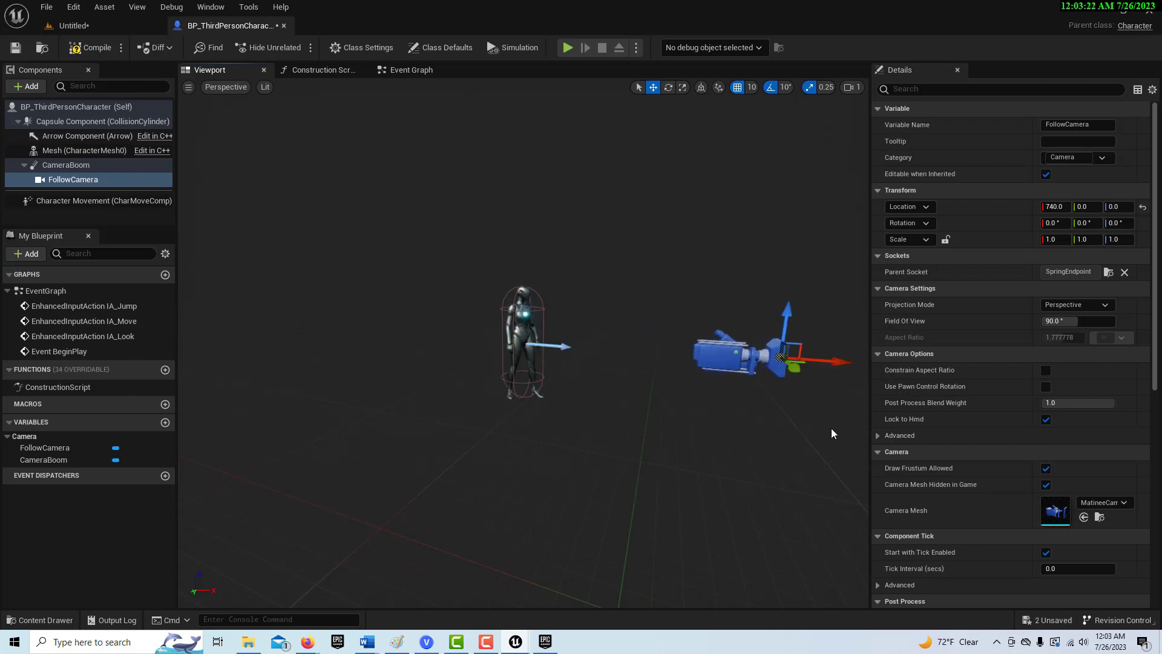
# Rotate the FollowCamera about -180° around Z so it faces the character, and compile and save the blueprint
pyautogui.press('e')
pyautogui.moveTo(774, 369); pyautogui.dragTo(654, 373)
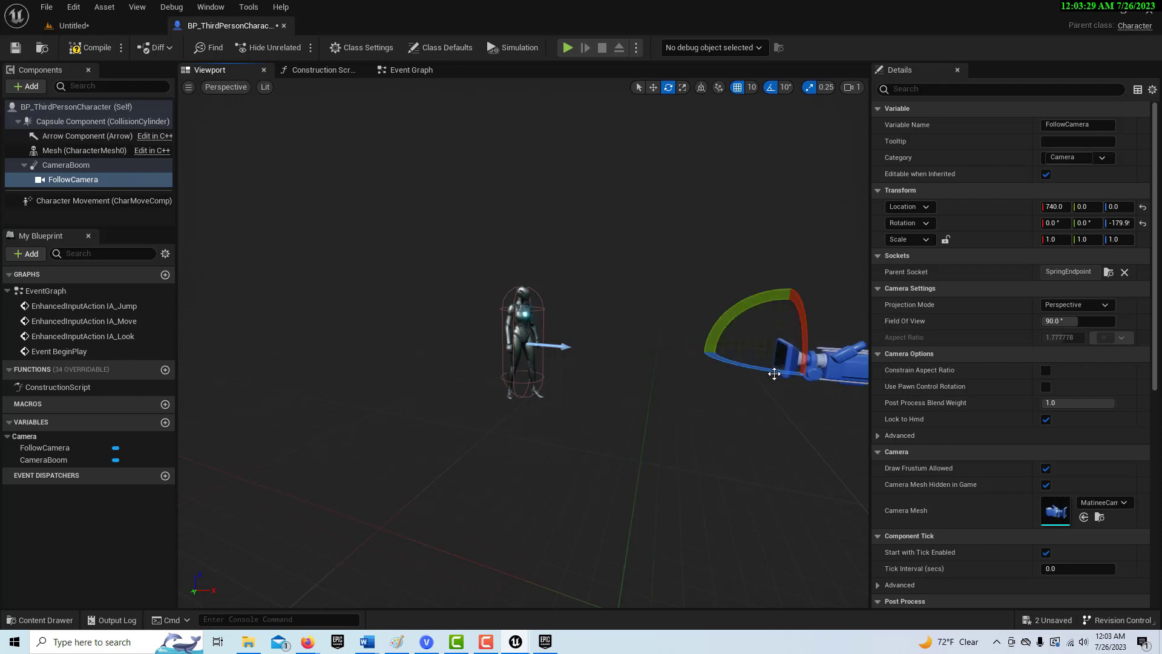
pyautogui.scroll(-3, 676, 409)
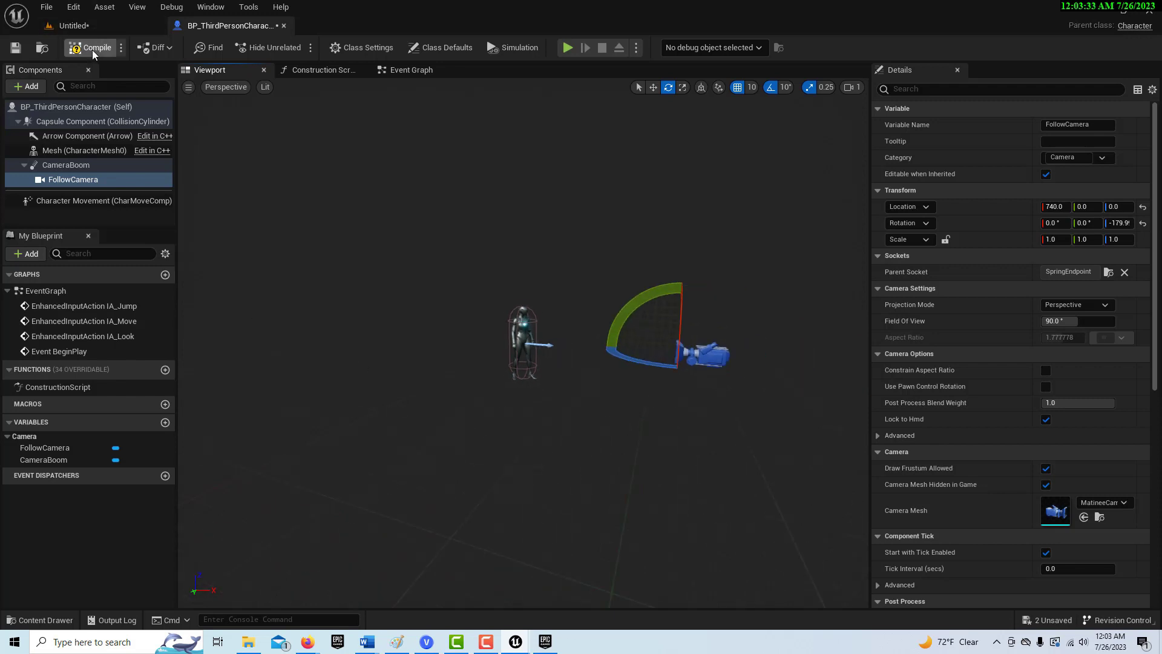
pyautogui.click(17, 53)
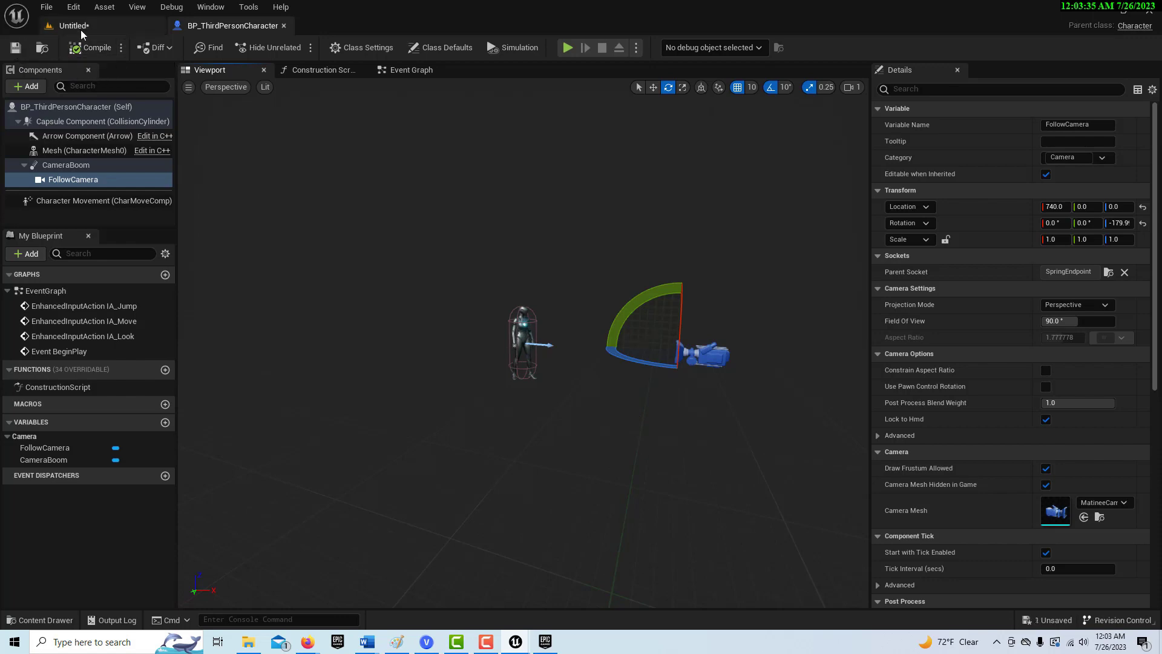
# Start playing the level and, while it runs, move the blueprint's FollowCamera closer to the character and higher
pyautogui.click(71, 25)
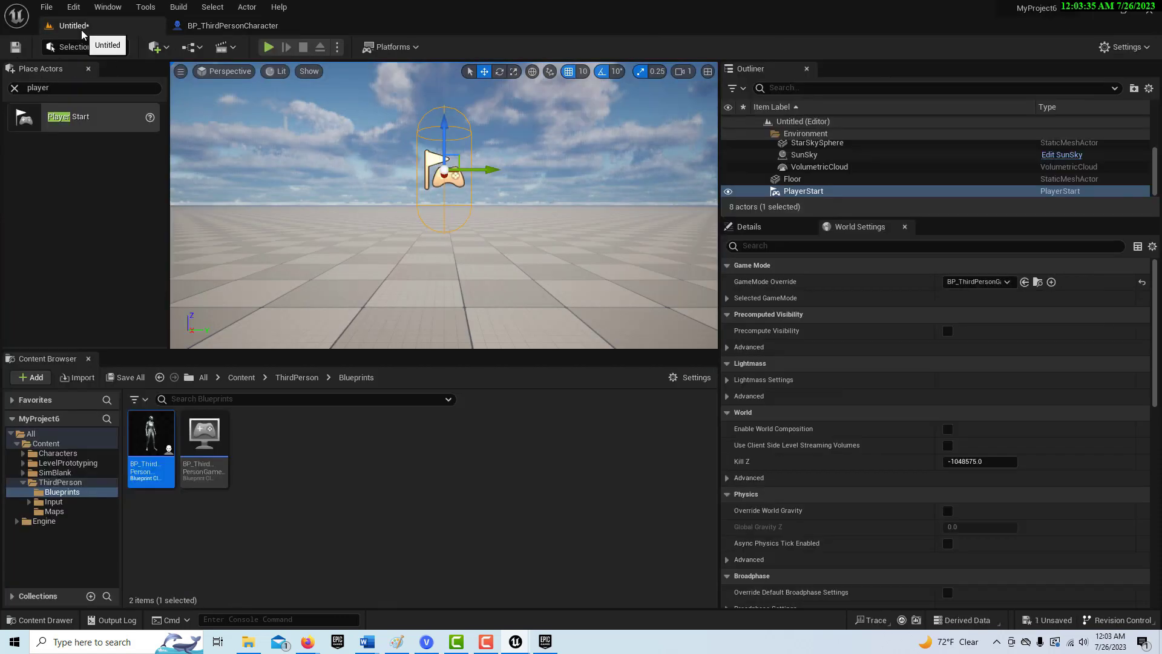
pyautogui.click(268, 48)
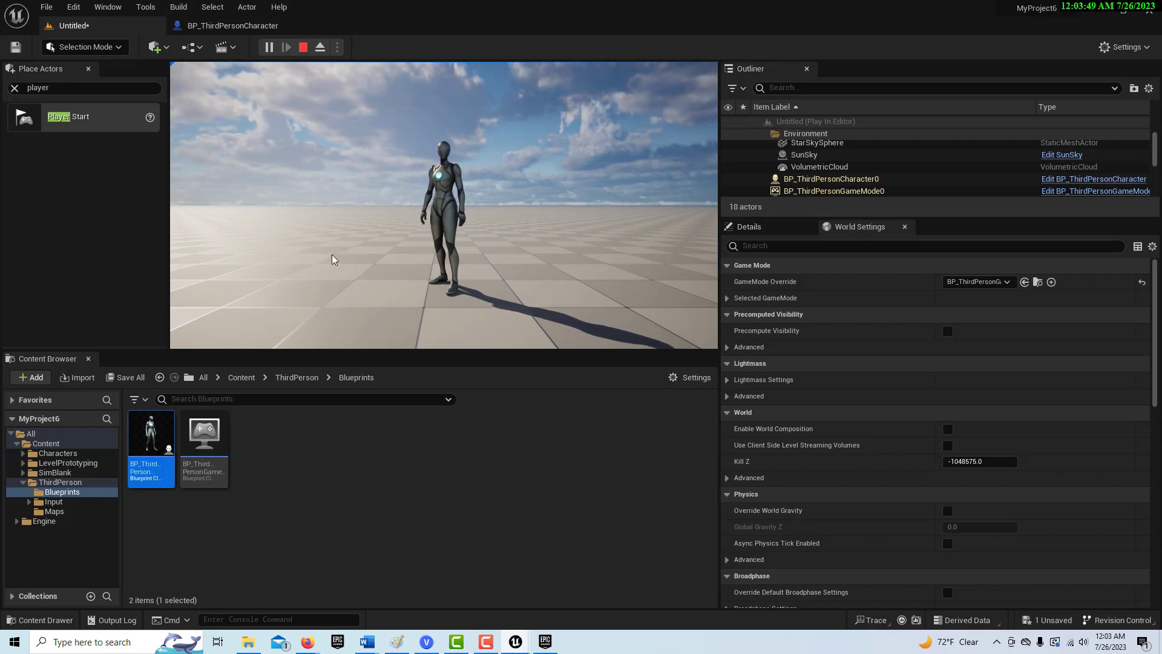
pyautogui.click(233, 25)
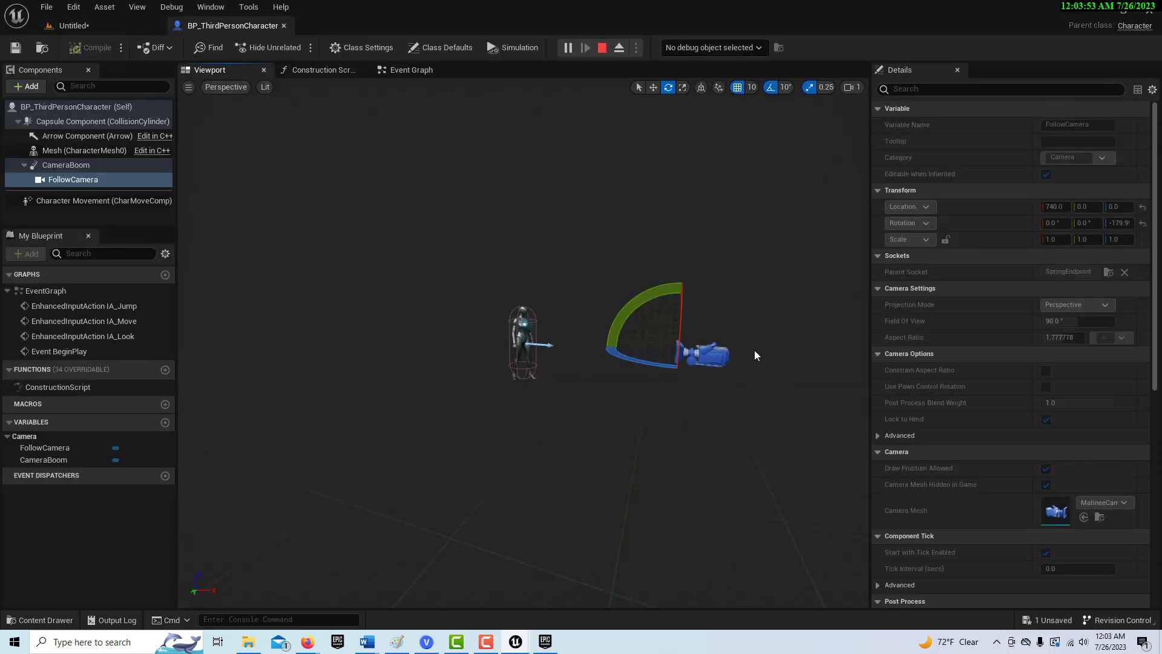
pyautogui.press('w')
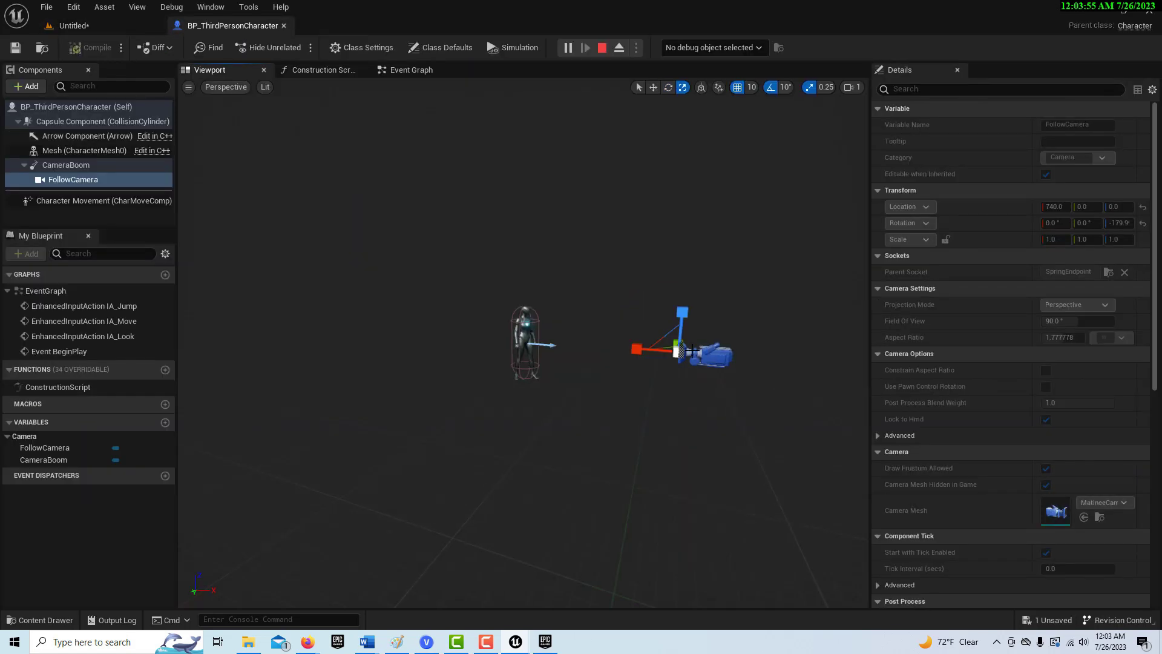
pyautogui.moveTo(647, 350); pyautogui.dragTo(619, 293)
# Undock the BP_ThirdPersonCharacter editor beside the running game view and move the FollowCamera slightly closer to the character and lower
pyautogui.moveTo(183, 24); pyautogui.dragTo(551, 112)
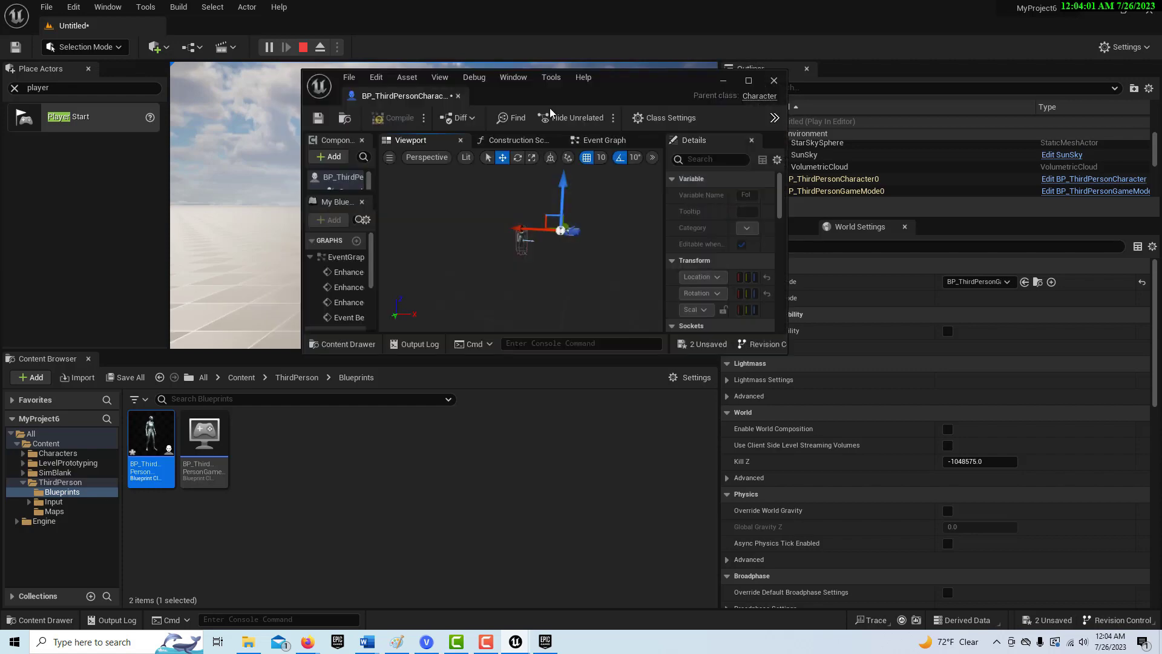
pyautogui.moveTo(622, 89); pyautogui.dragTo(956, 191)
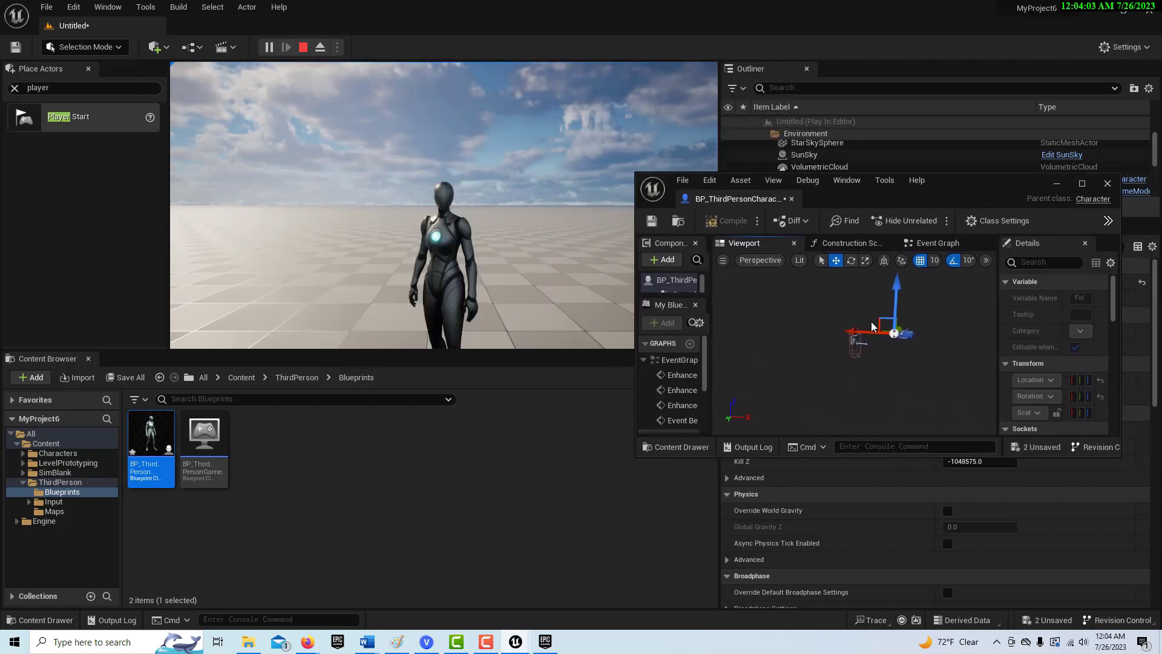
pyautogui.moveTo(860, 332); pyautogui.dragTo(855, 332)
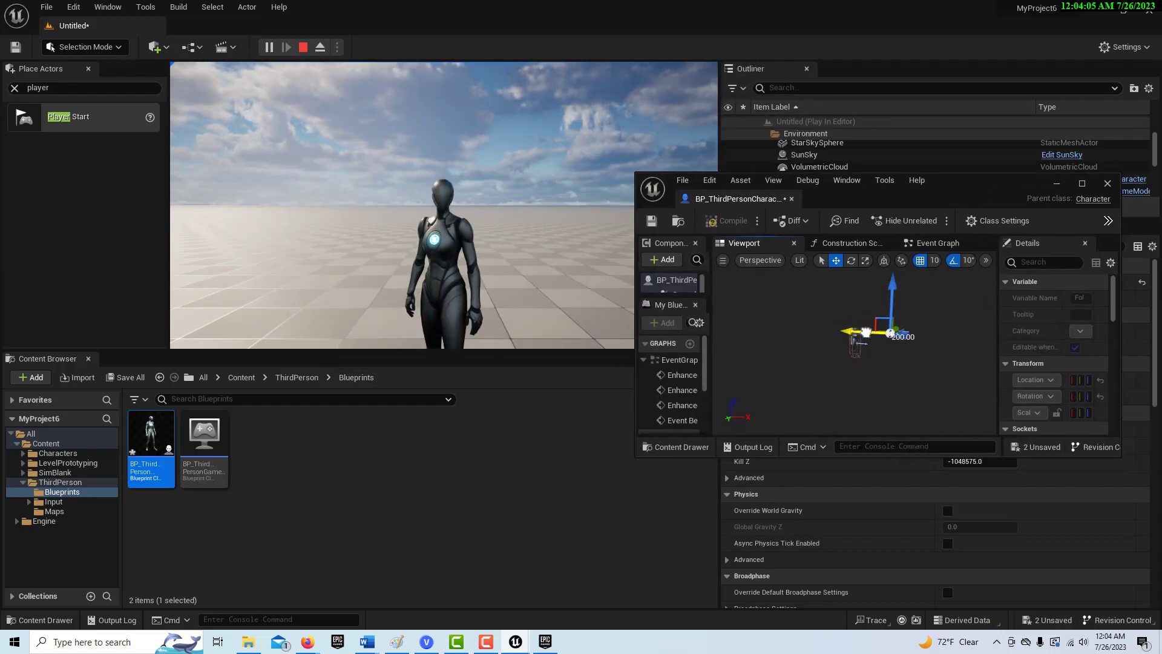
pyautogui.moveTo(893, 294); pyautogui.dragTo(894, 301)
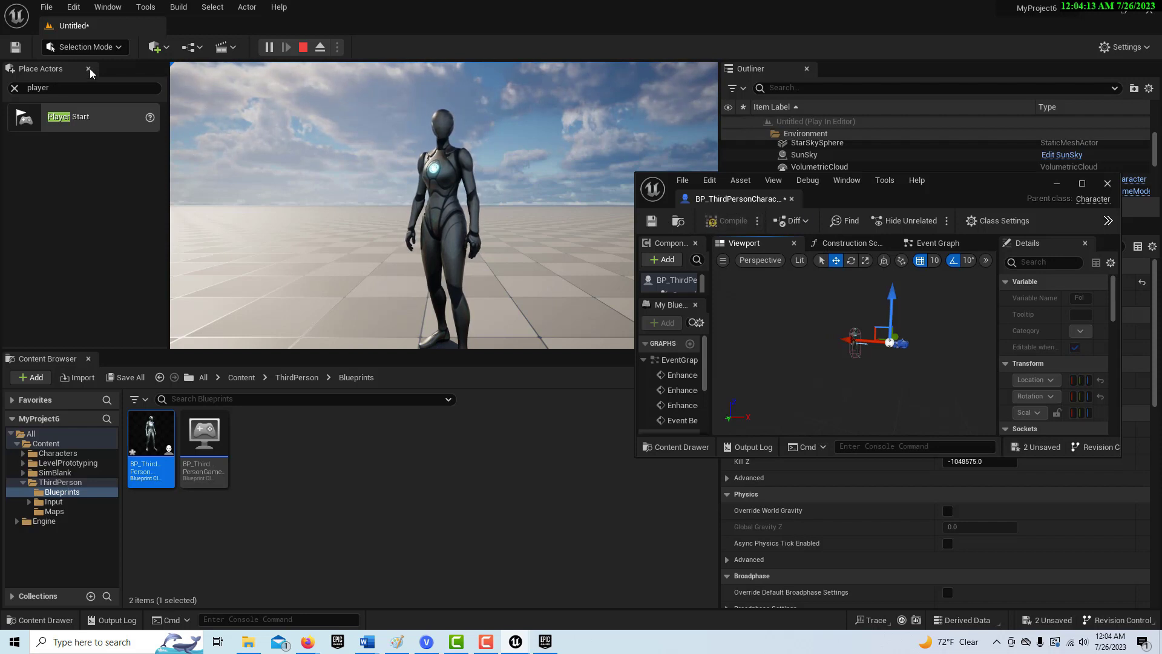
# Stop playing the level, compile and save the BP_ThirdPersonCharacter blueprint, and close its editor
pyautogui.click(303, 47)
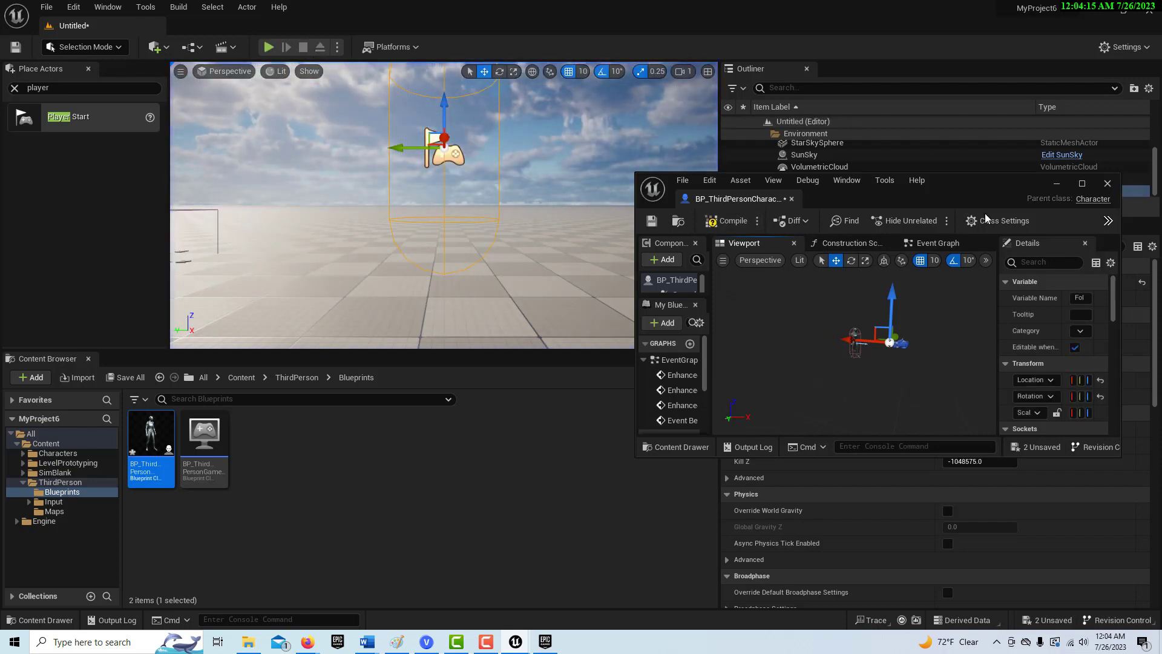
pyautogui.click(711, 222)
pyautogui.click(651, 221)
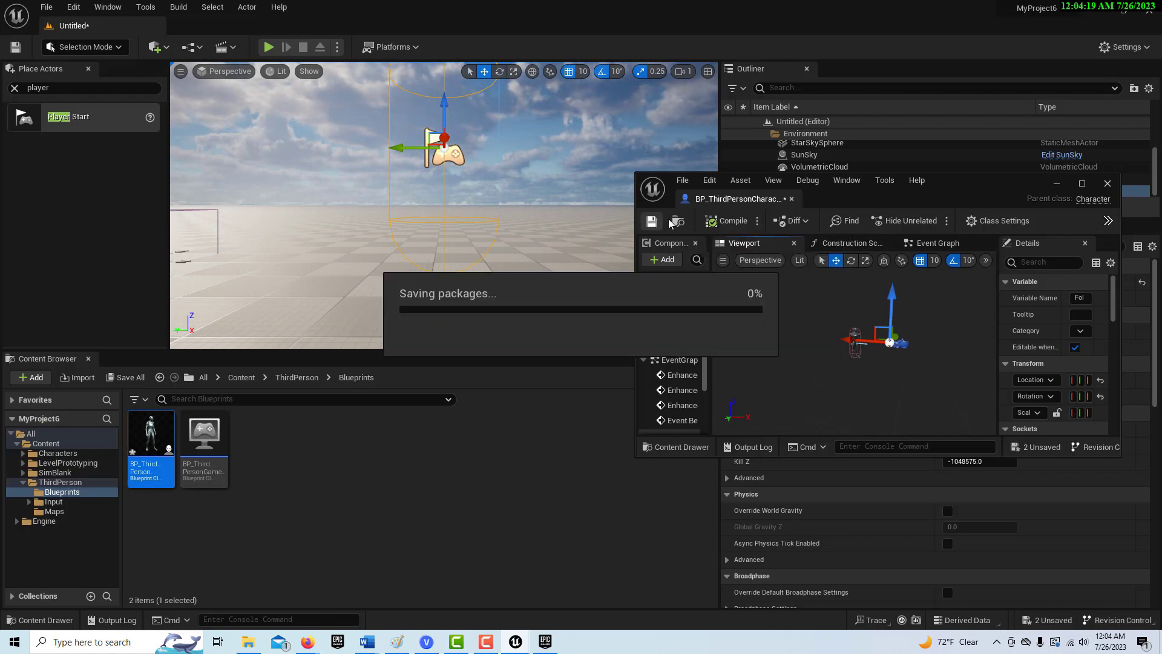
pyautogui.click(1107, 184)
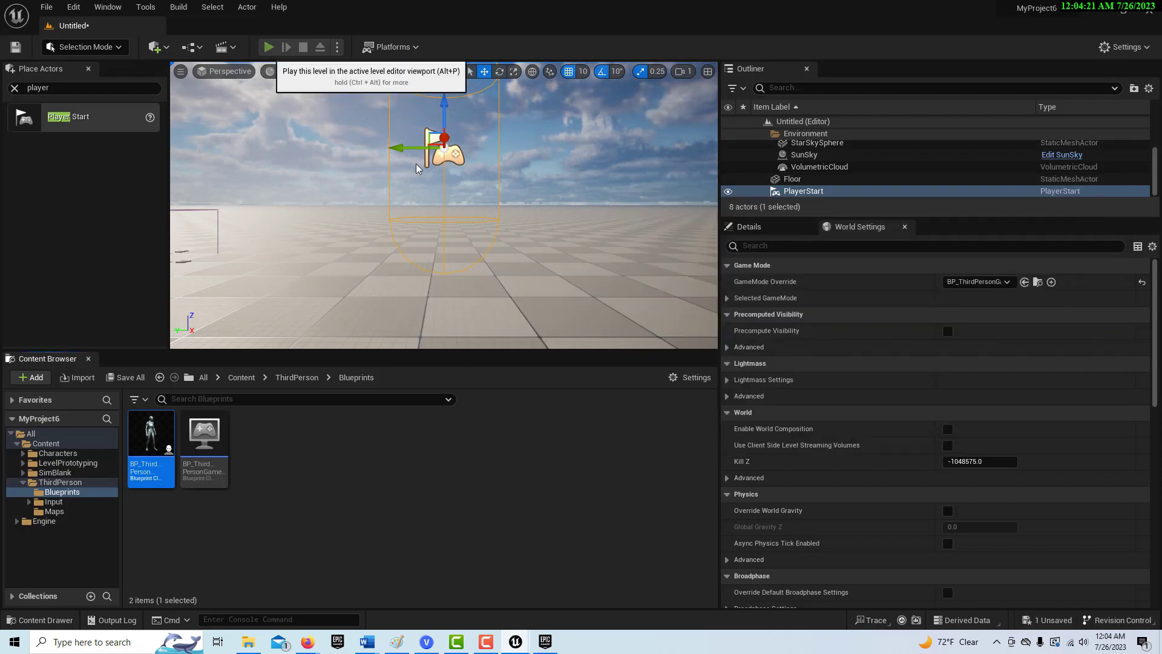
# Open the Take Recorder while the level plays, add the Player as a recording source, and stop playing
pyautogui.click(269, 46)
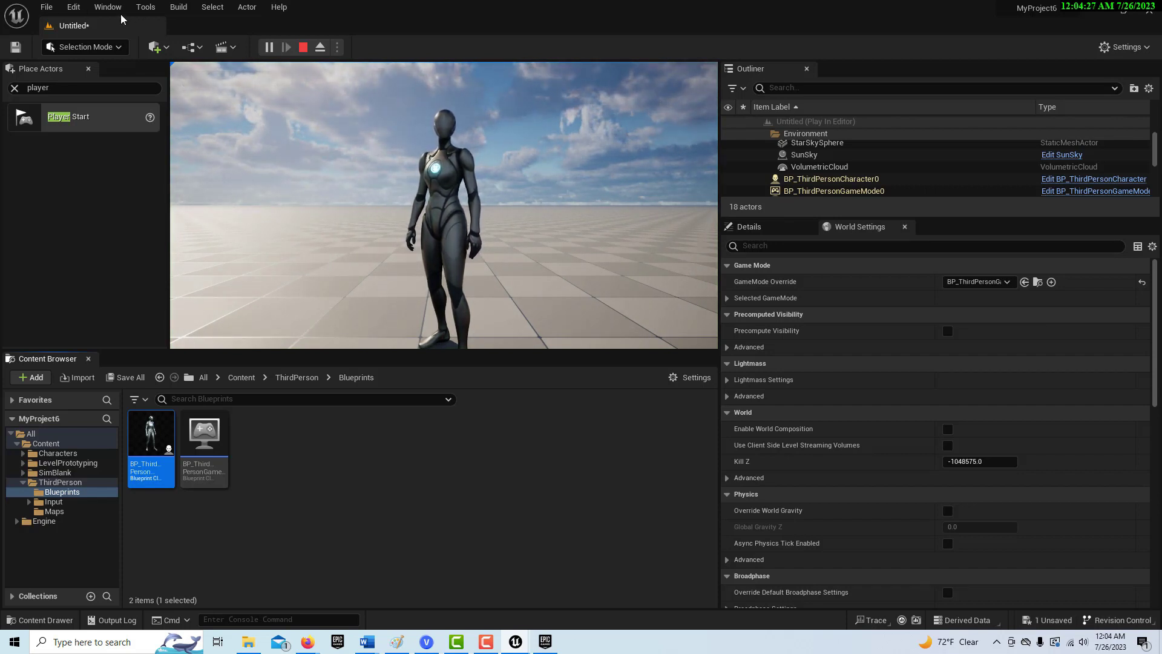
pyautogui.click(97, 8)
pyautogui.moveTo(169, 45)
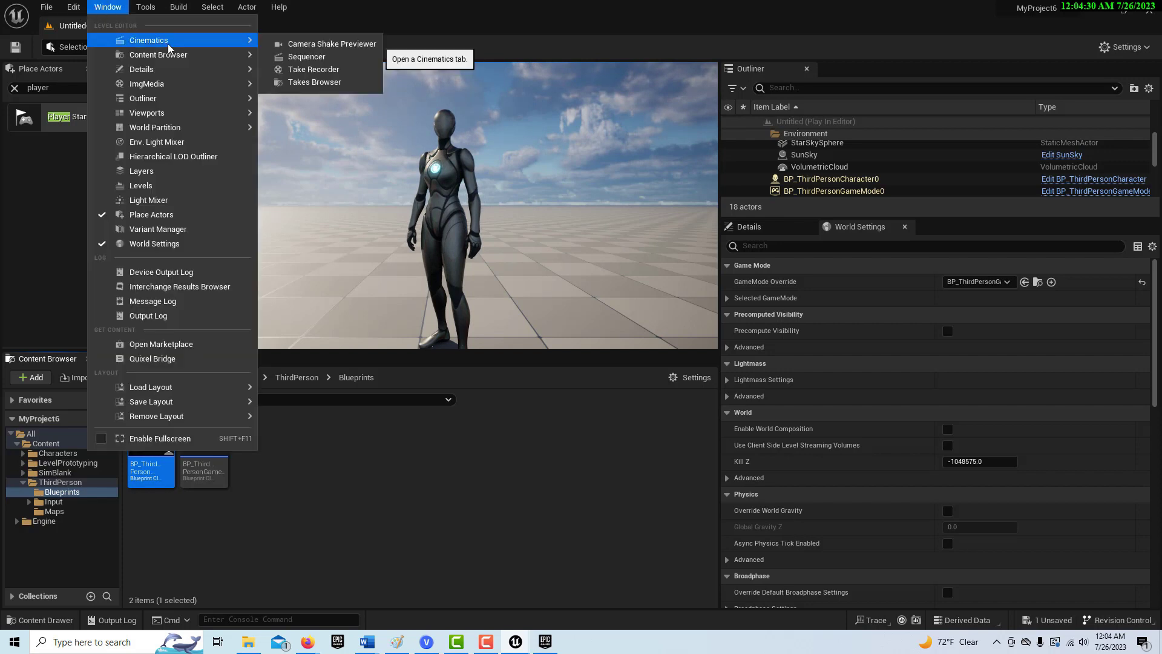
pyautogui.click(314, 69)
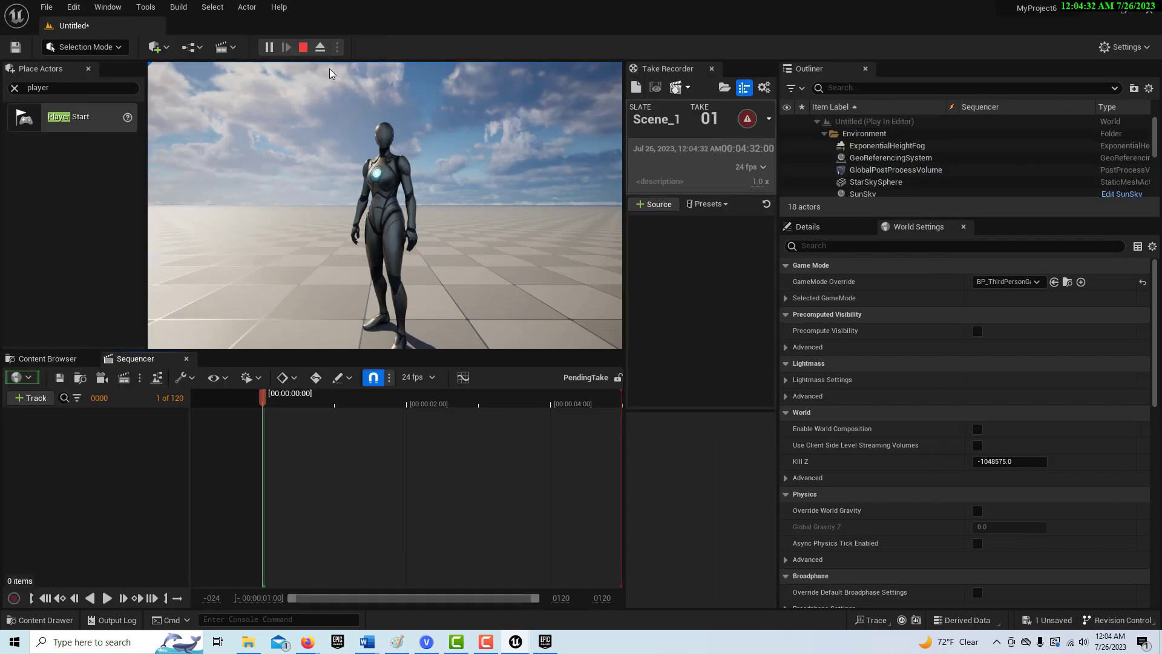
pyautogui.click(656, 204)
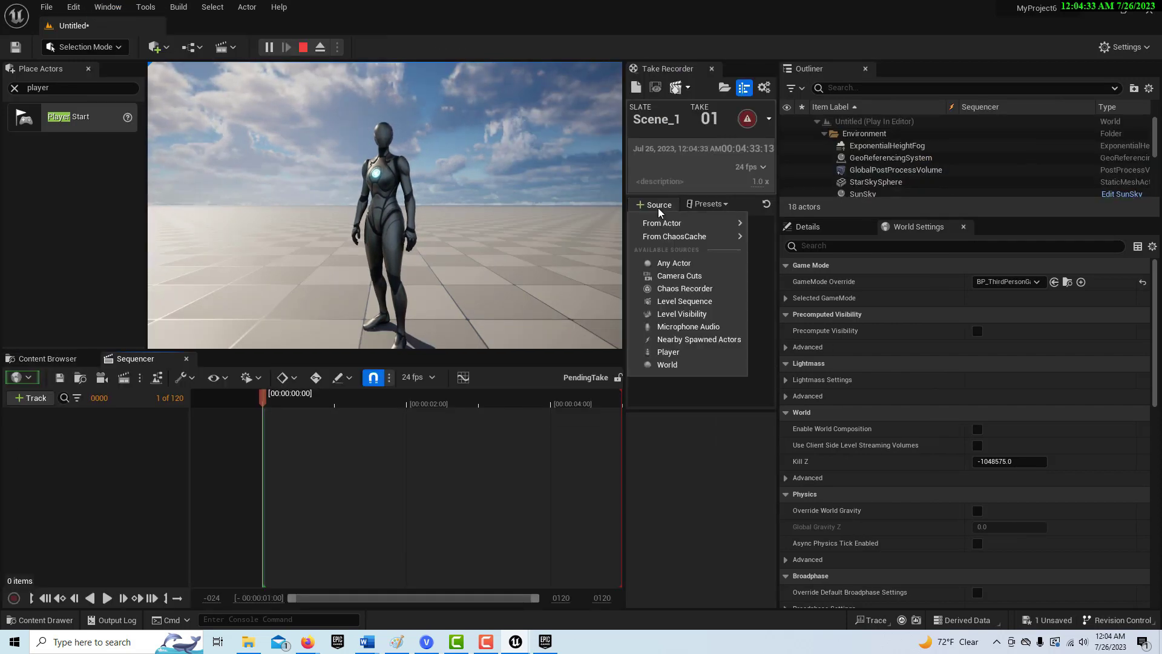
pyautogui.click(690, 355)
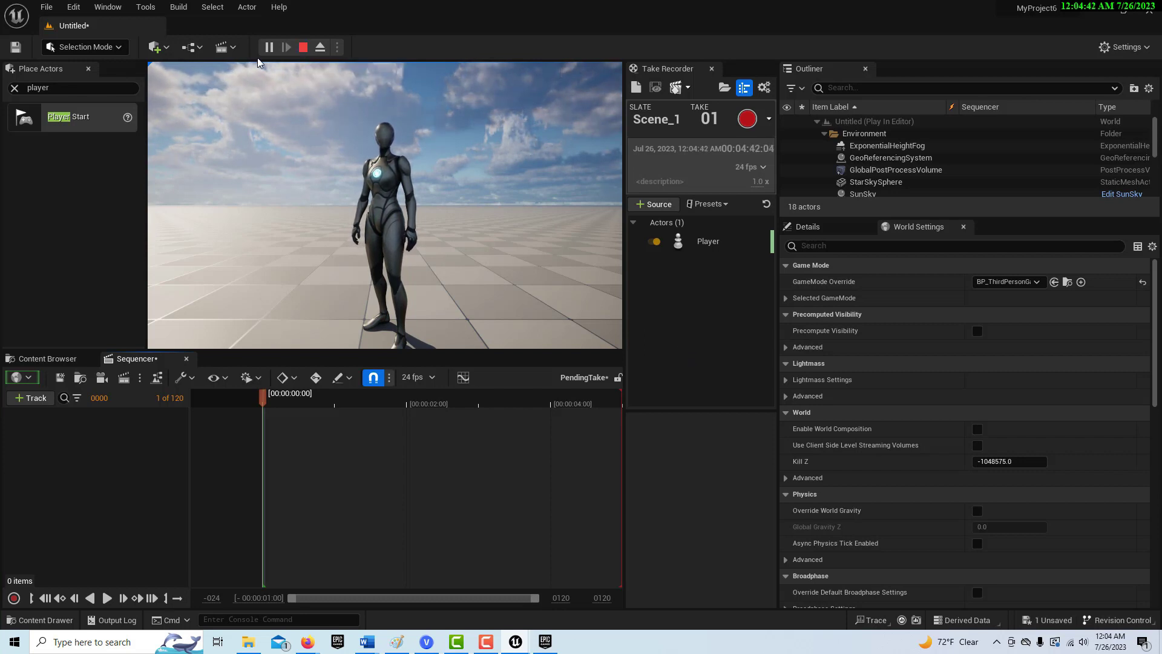
pyautogui.click(303, 48)
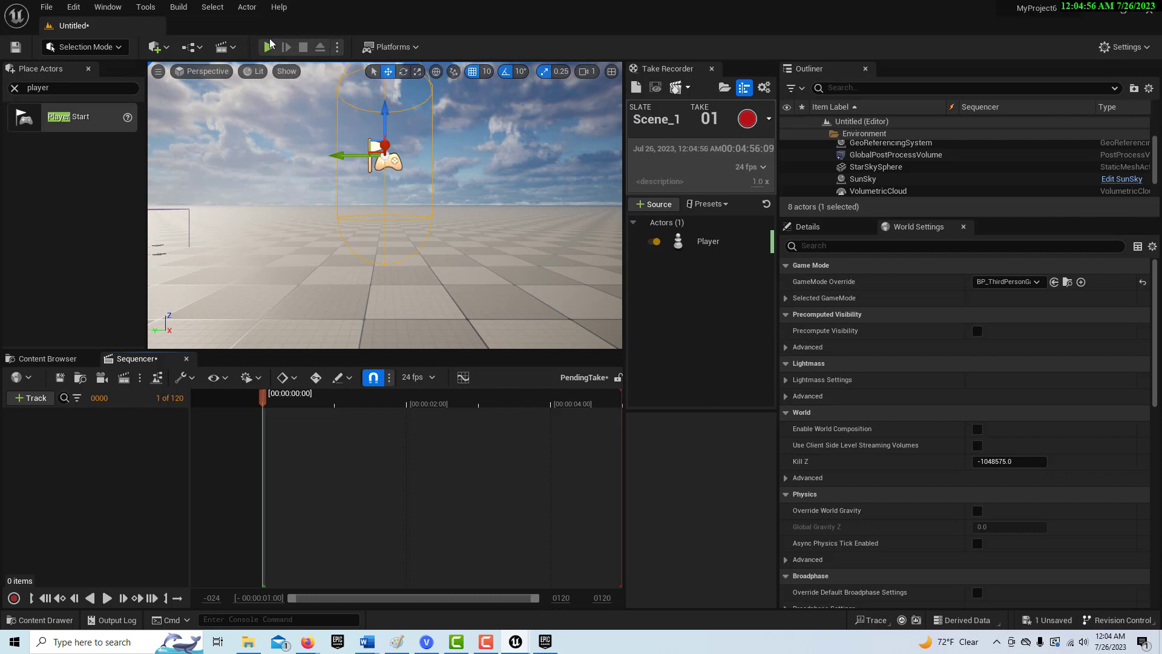
# Play the level, record take 01 of Scene_1 while making the character run, and end the play session
pyautogui.click(337, 48)
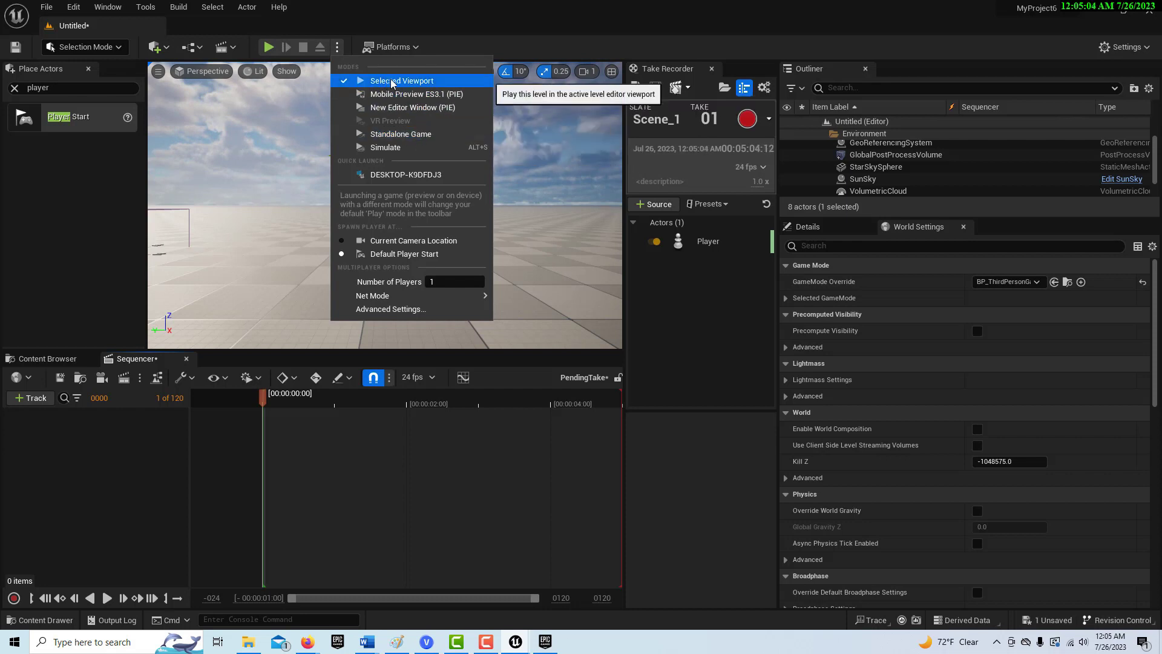
pyautogui.click(230, 130)
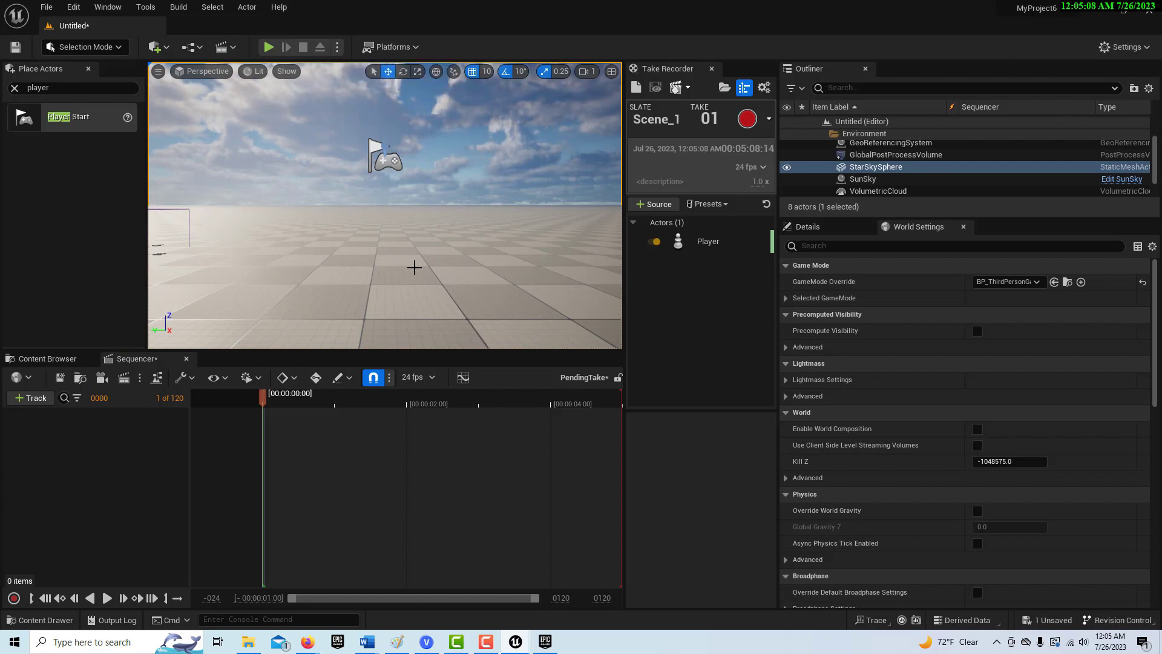
pyautogui.click(269, 48)
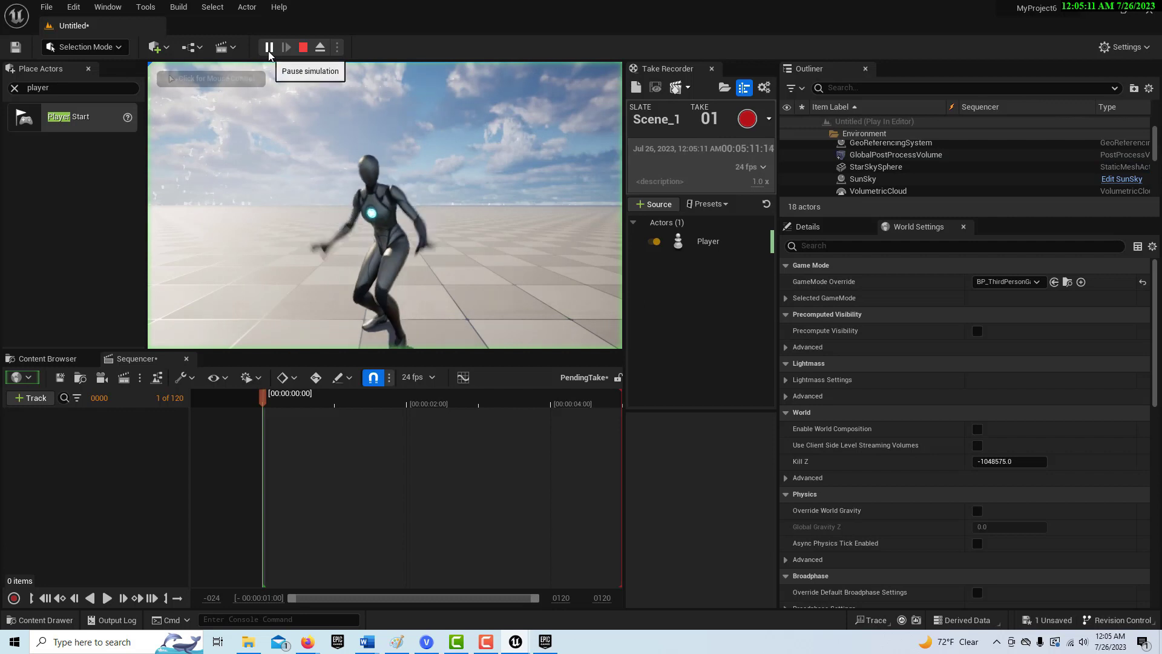
pyautogui.click(751, 121)
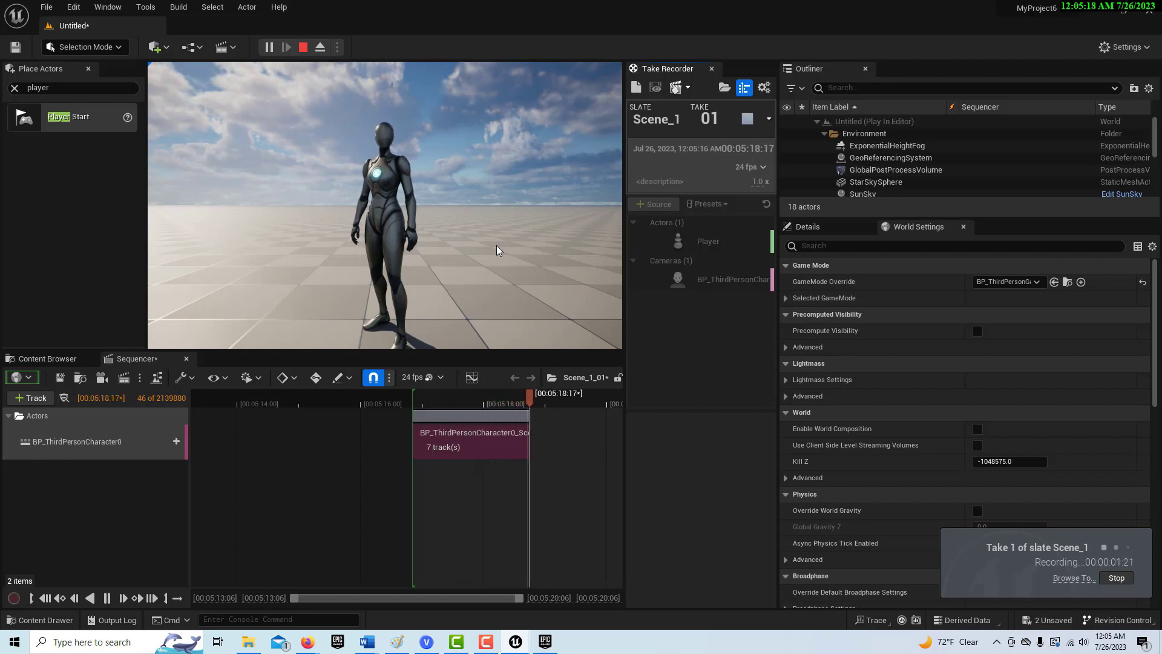
pyautogui.click(498, 250)
pyautogui.press('s')
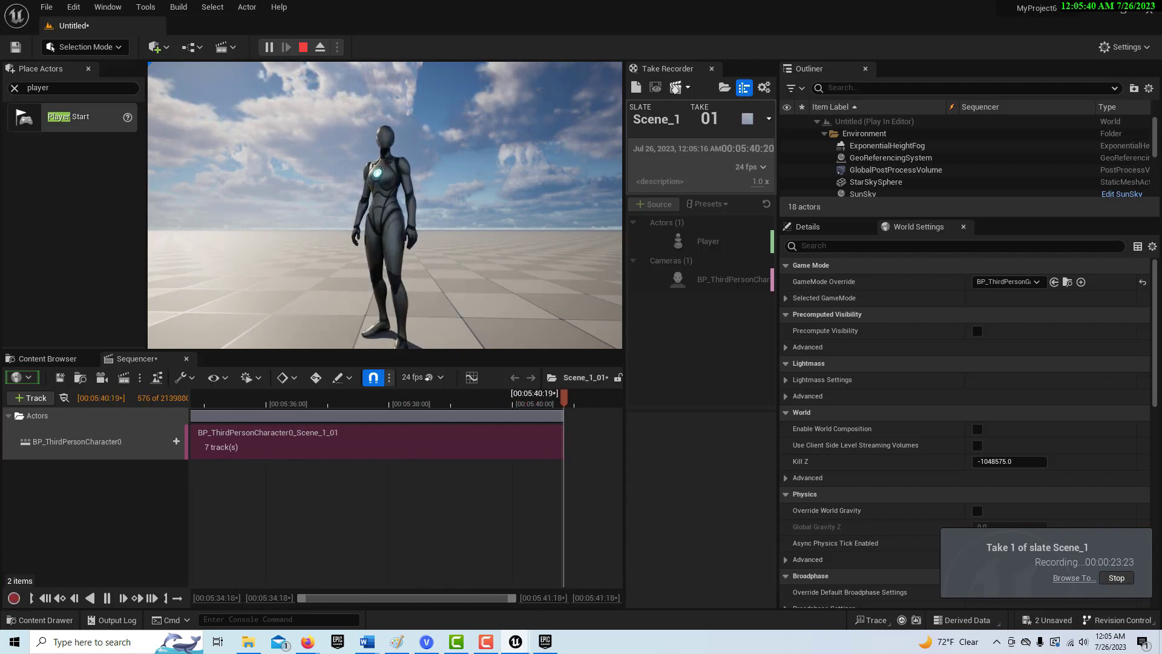
pyautogui.press('Escape')
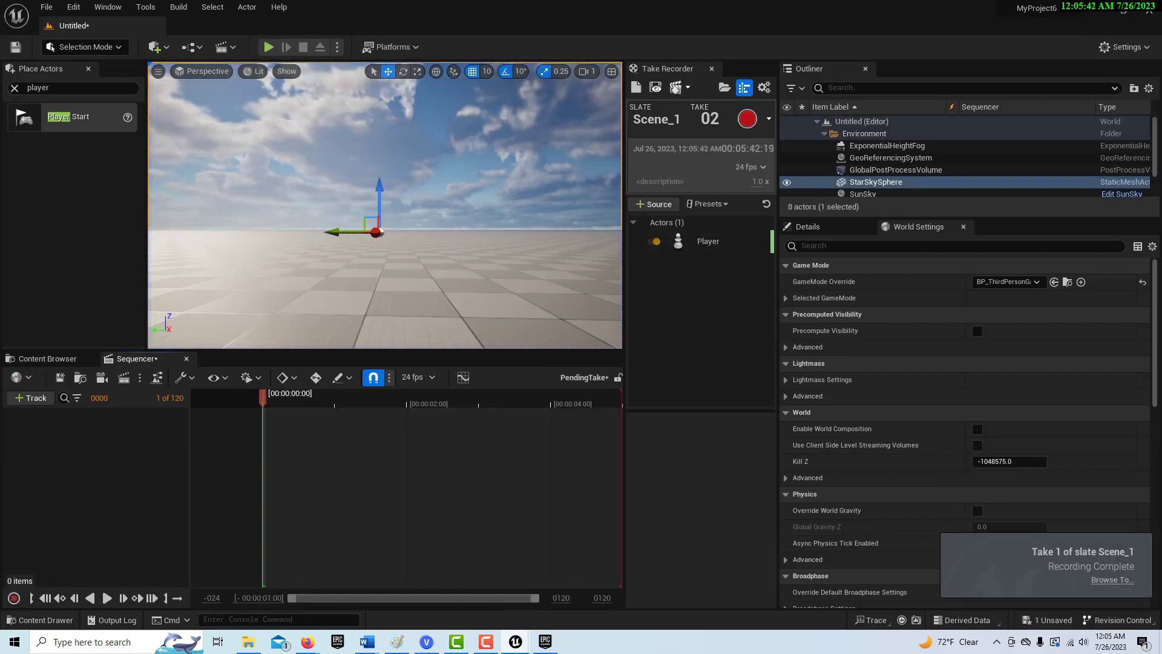
# Open the recorded Scene_1_01 level sequence from the Cinematics/Takes/2023-07-26 folder
pyautogui.click(41, 359)
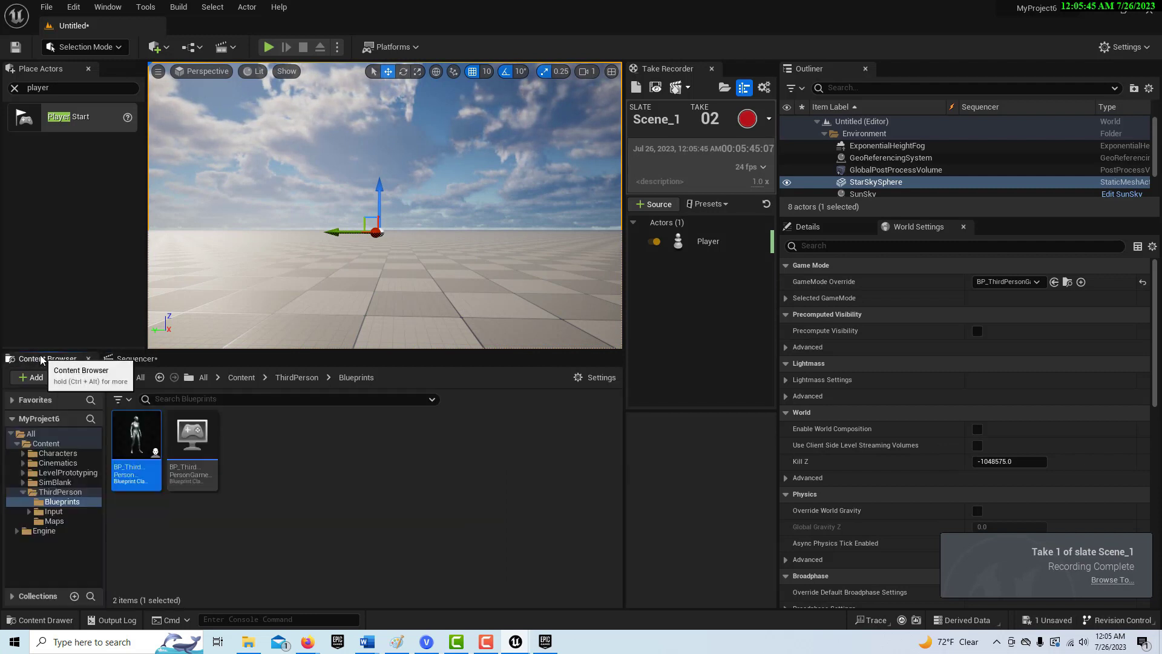
pyautogui.click(73, 465)
pyautogui.doubleClick(127, 440)
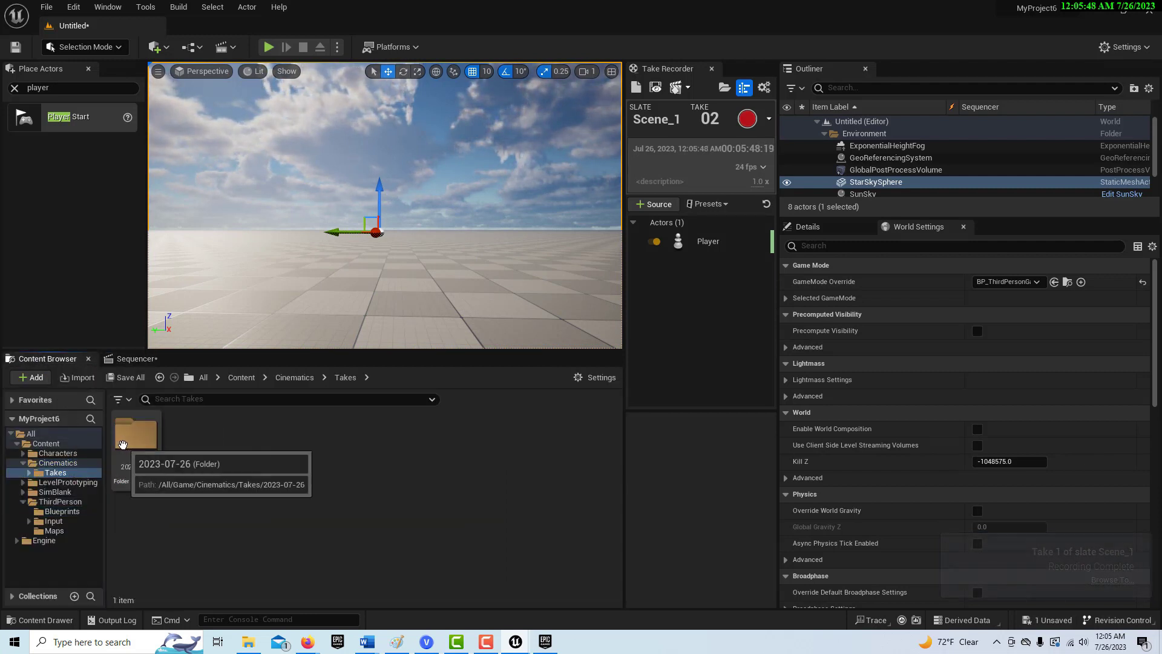
pyautogui.doubleClick(120, 445)
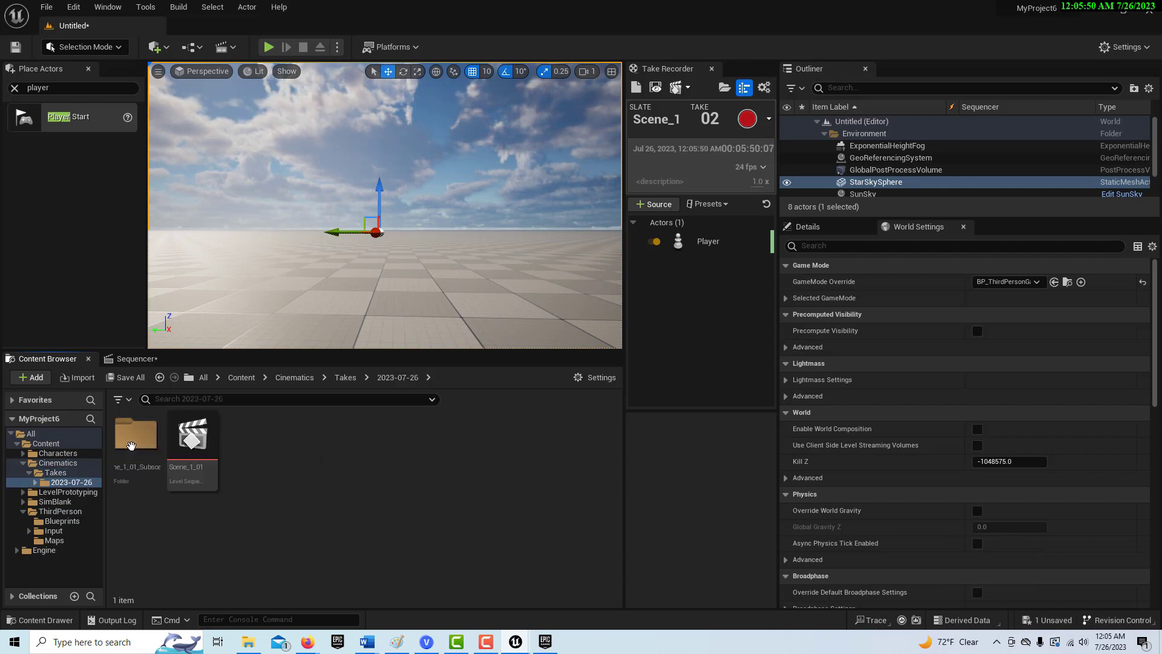
pyautogui.doubleClick(182, 443)
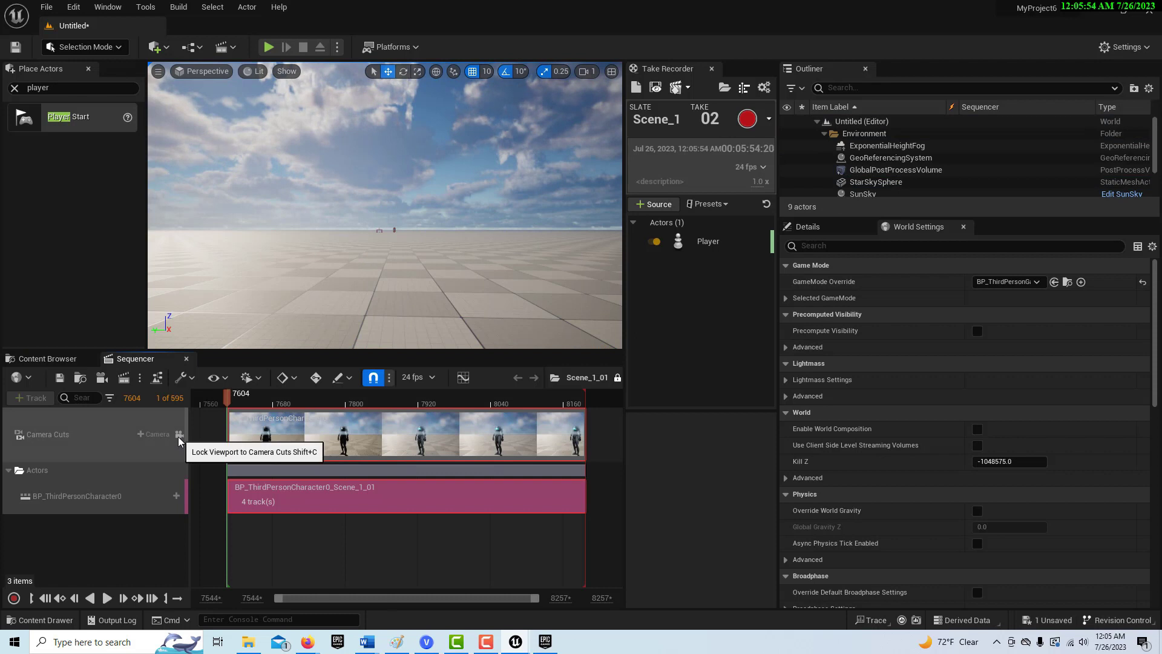
# Lock the viewport to the sequence's camera cuts, play back the recorded take, and pause it
pyautogui.click(179, 435)
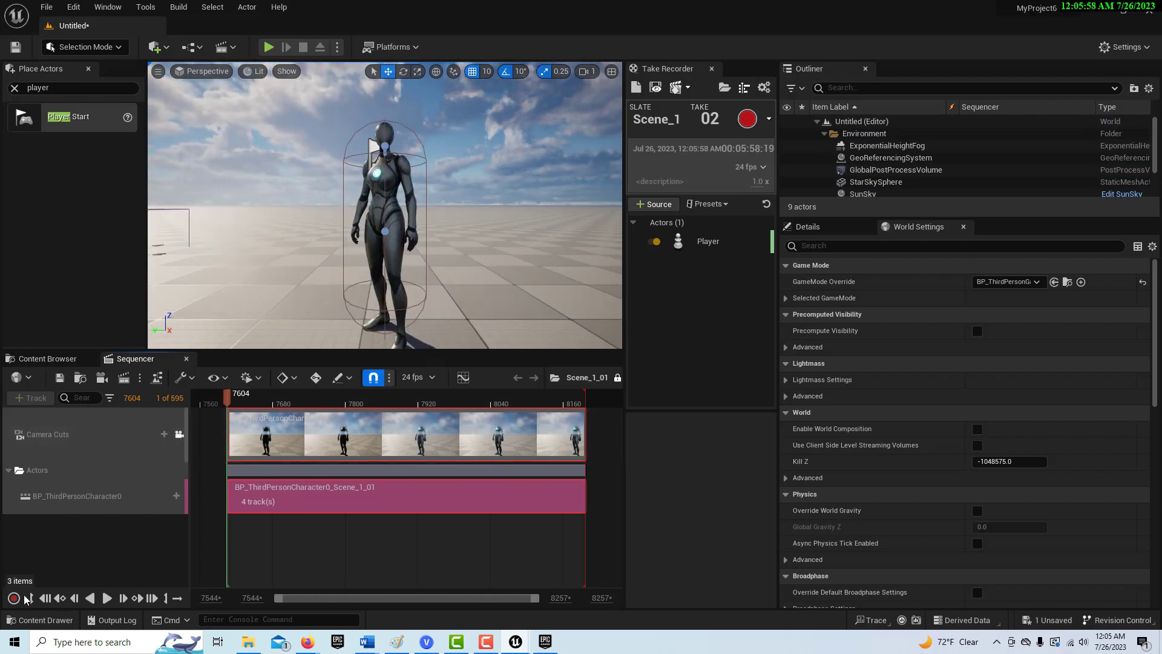
pyautogui.click(107, 598)
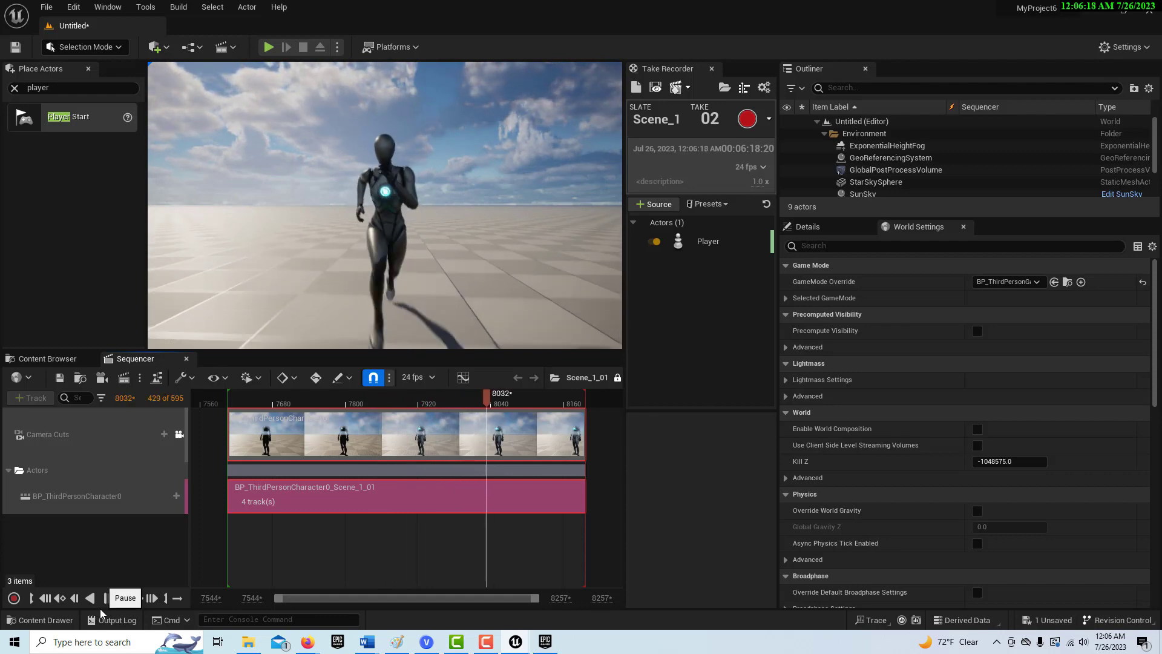
pyautogui.click(107, 598)
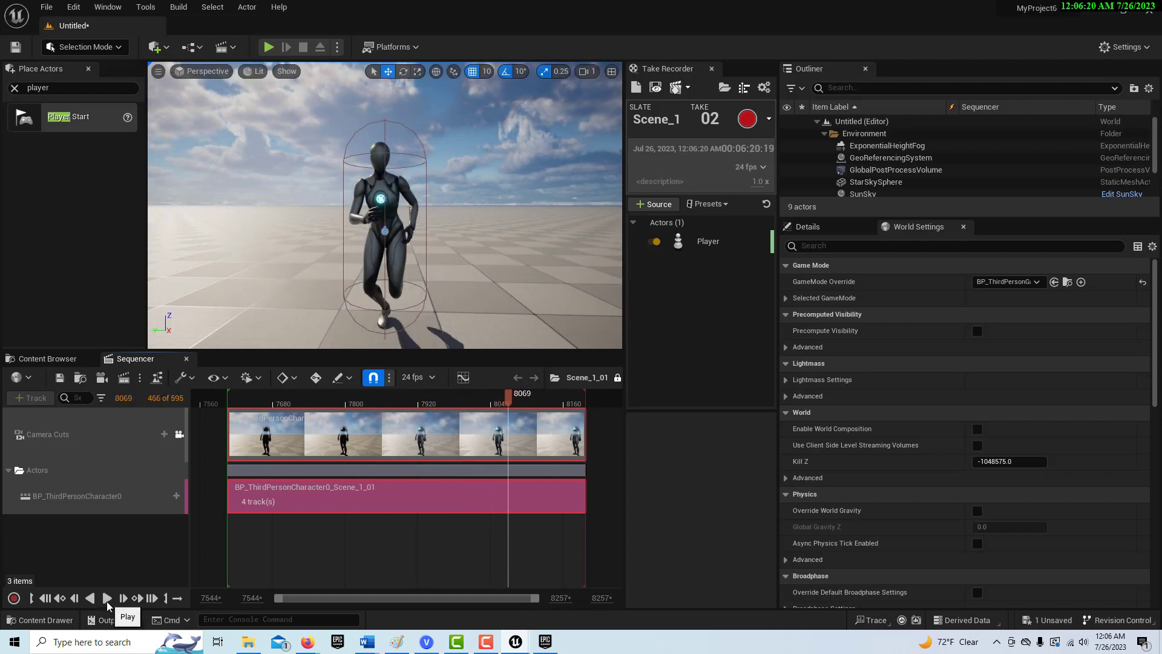
# Render the sequence as a movie with compression off and 1920 x 1080 (16:9) resolution, starting the capture without saving the untitled level
pyautogui.click(125, 378)
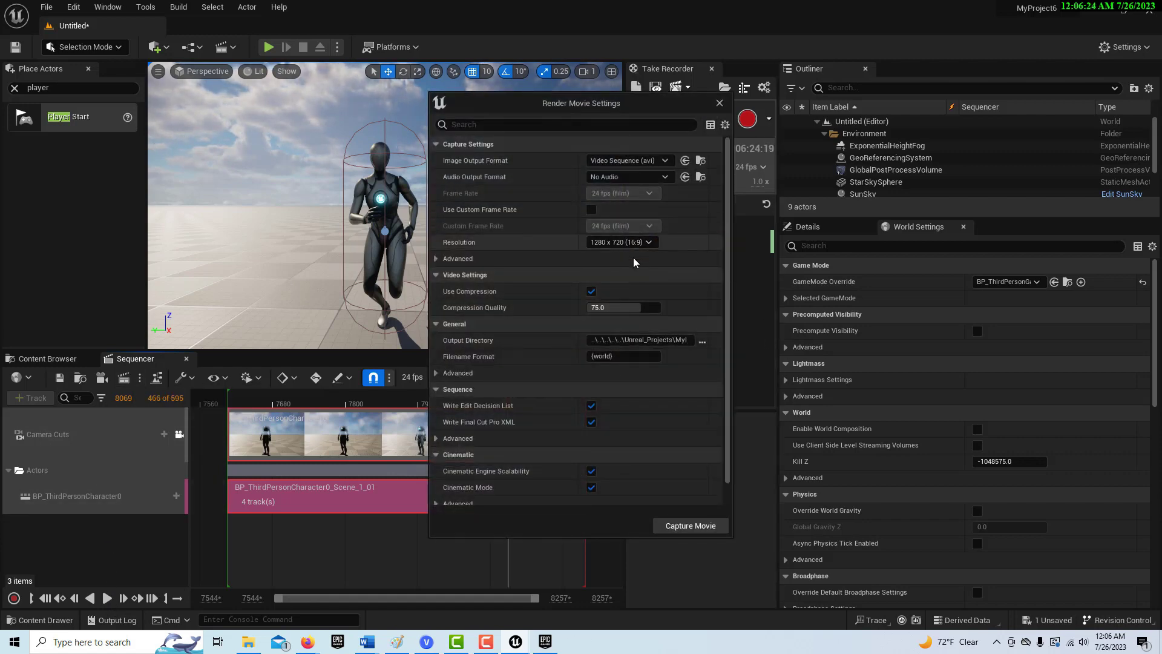
pyautogui.click(591, 292)
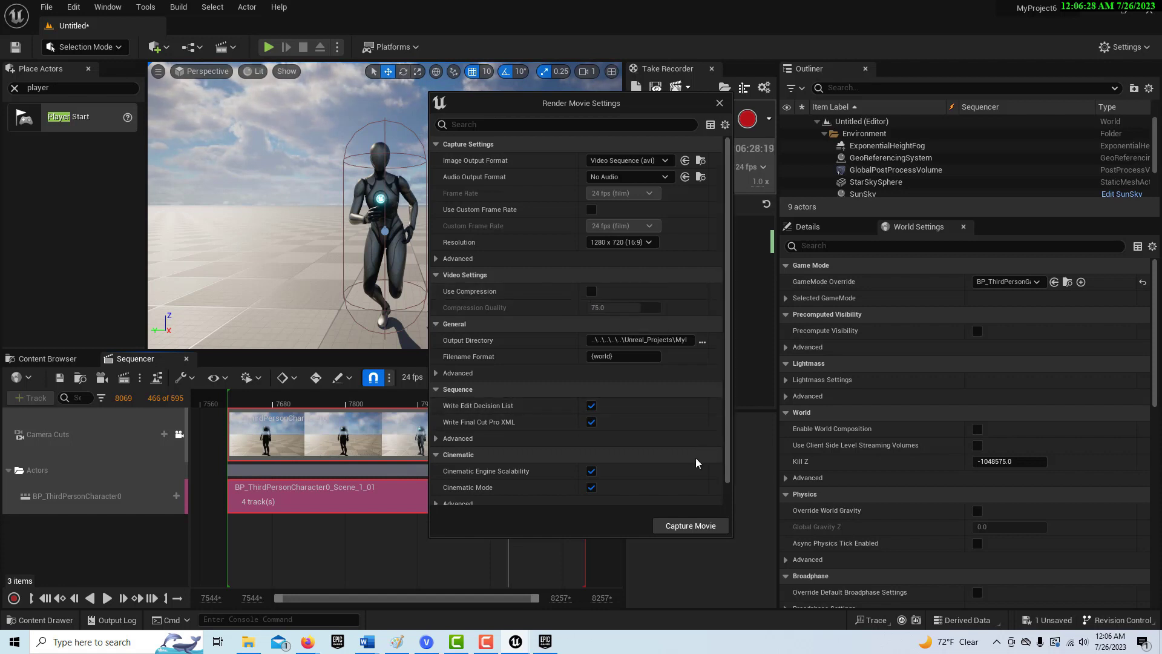
pyautogui.click(653, 244)
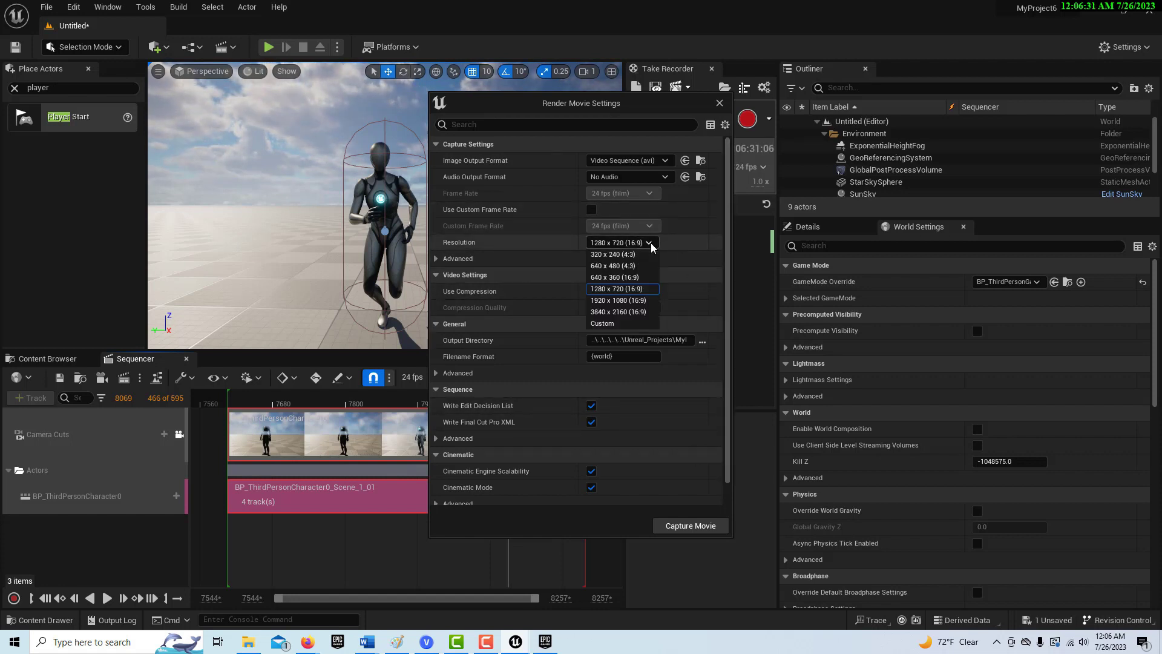
pyautogui.click(635, 301)
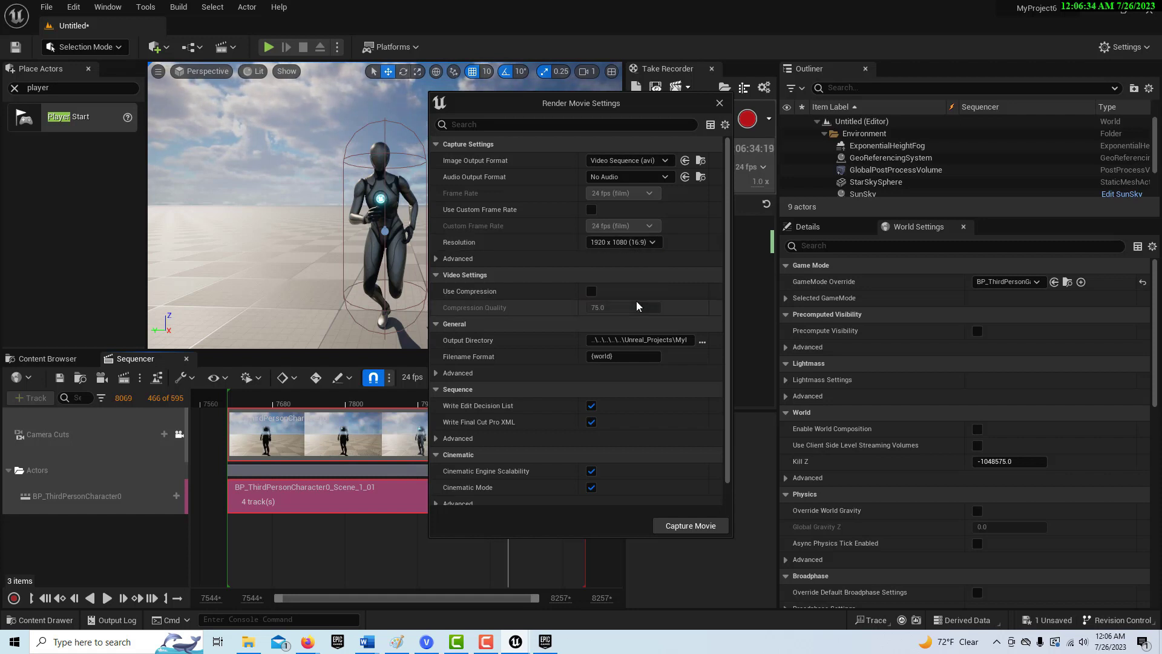
pyautogui.click(696, 525)
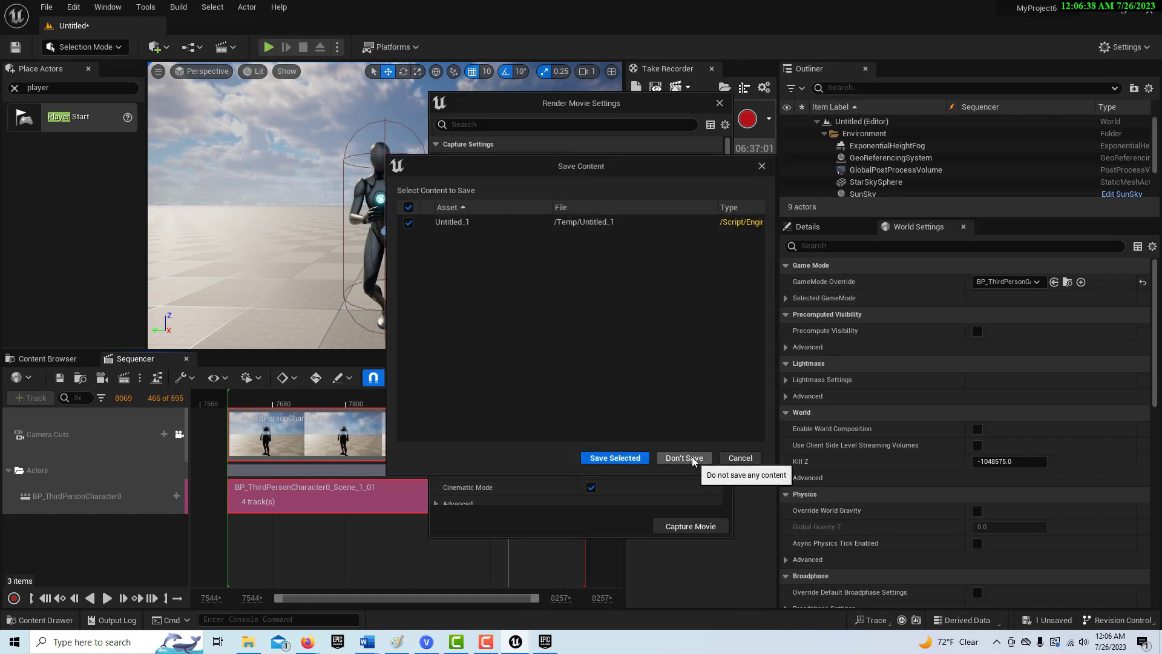
pyautogui.click(691, 458)
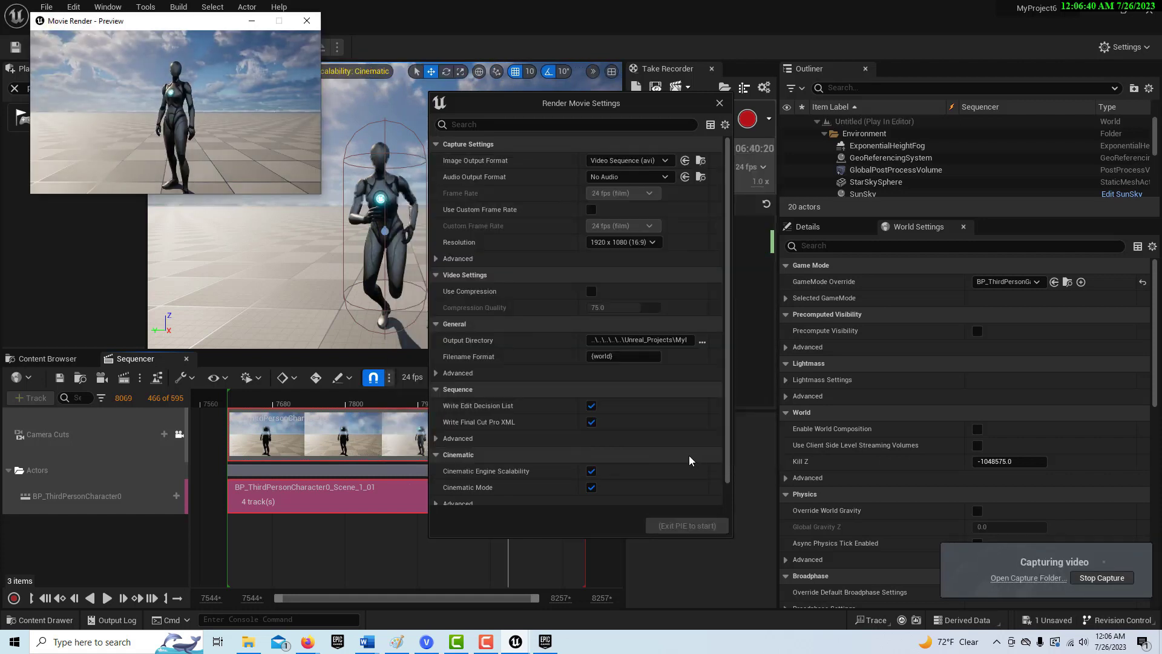